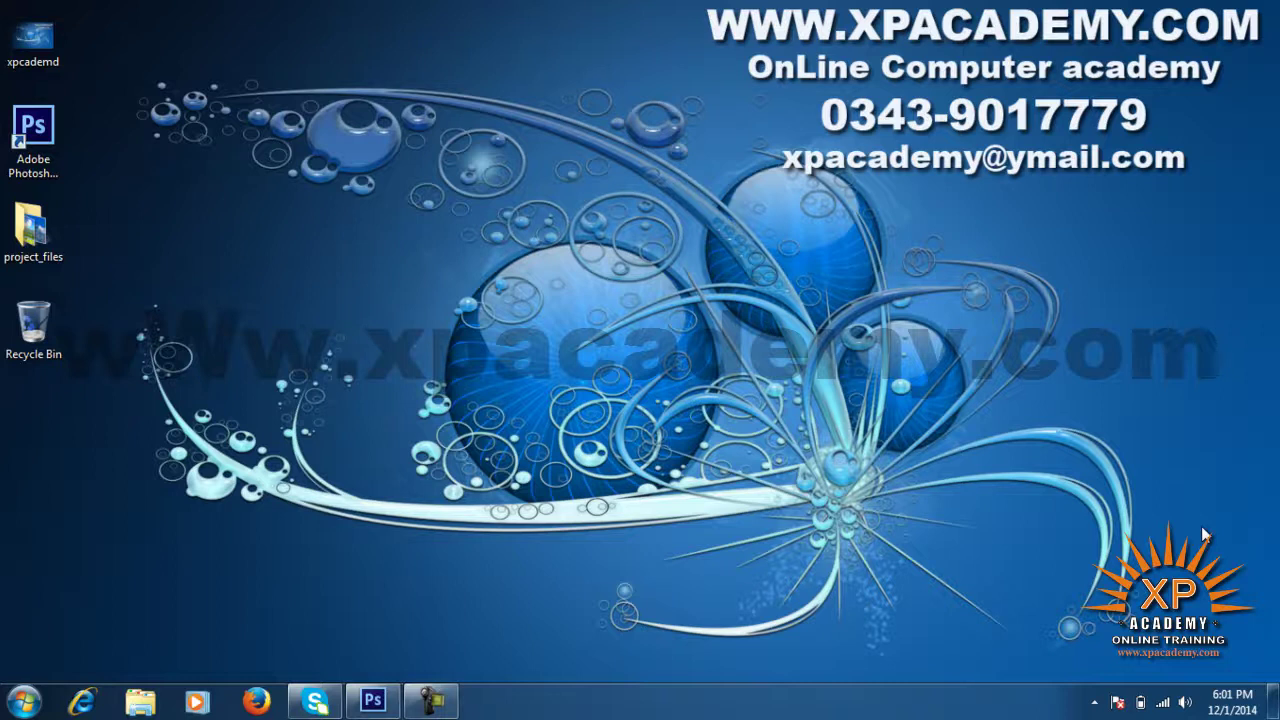
Step: Bring Photoshop back up and make Boot.jpg the active document, with orange.jpg still open
{"action": "left_click", "coordinate": [392, 701]}
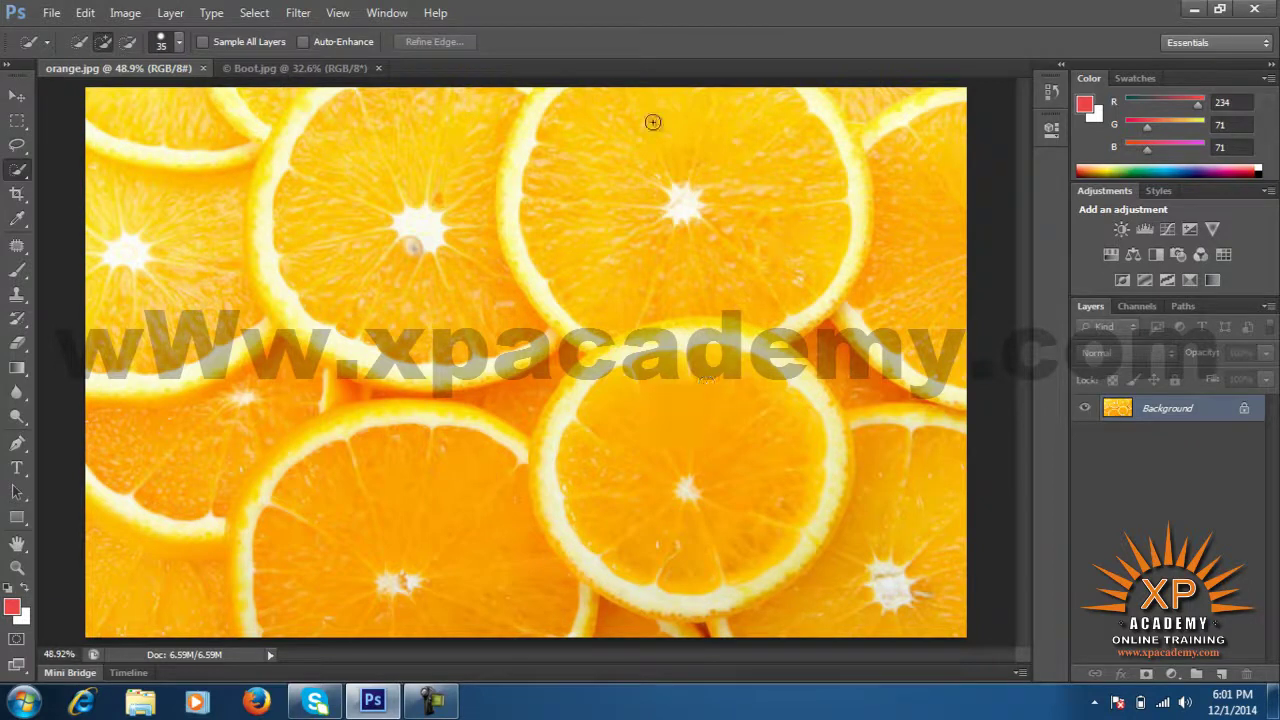
{"action": "left_click", "coordinate": [303, 67]}
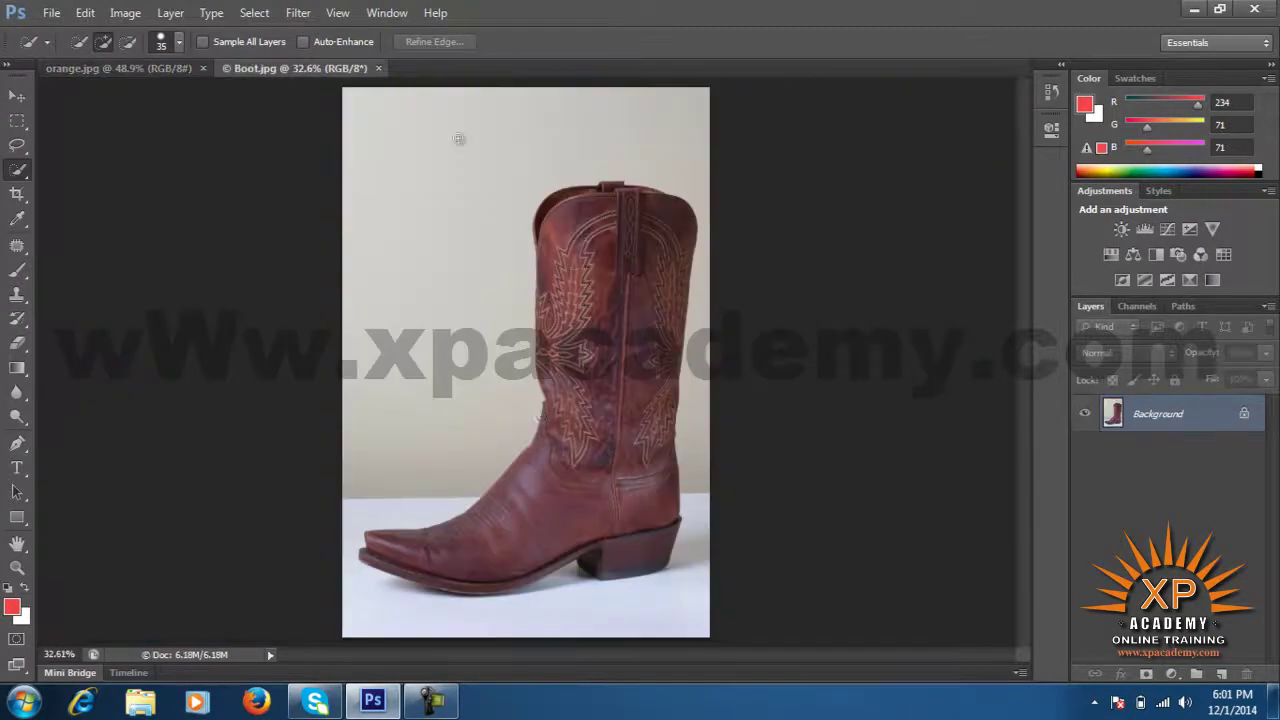
{"action": "left_click", "coordinate": [88, 68]}
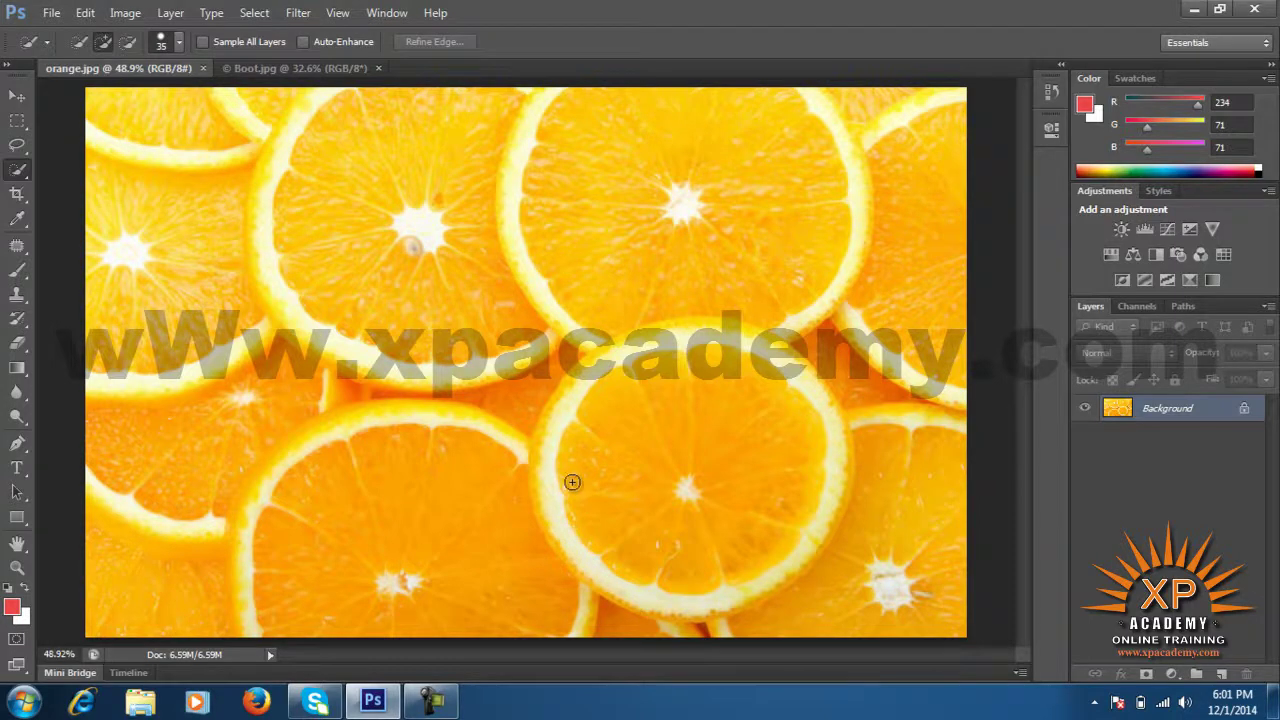
{"action": "left_click", "coordinate": [316, 67]}
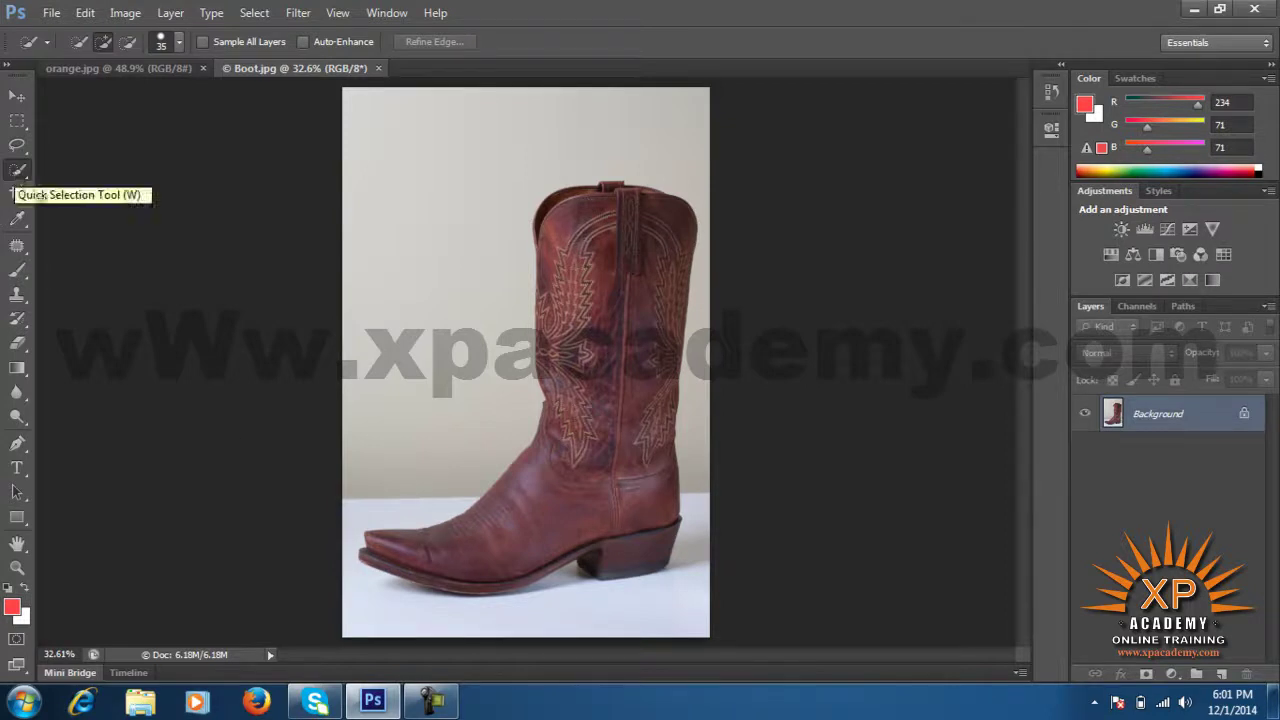
Step: Quick-select the whole boot from toe to opening and open Refine Edge on it
{"action": "left_click_drag", "start_coordinate": [390, 545], "coordinate": [616, 250]}
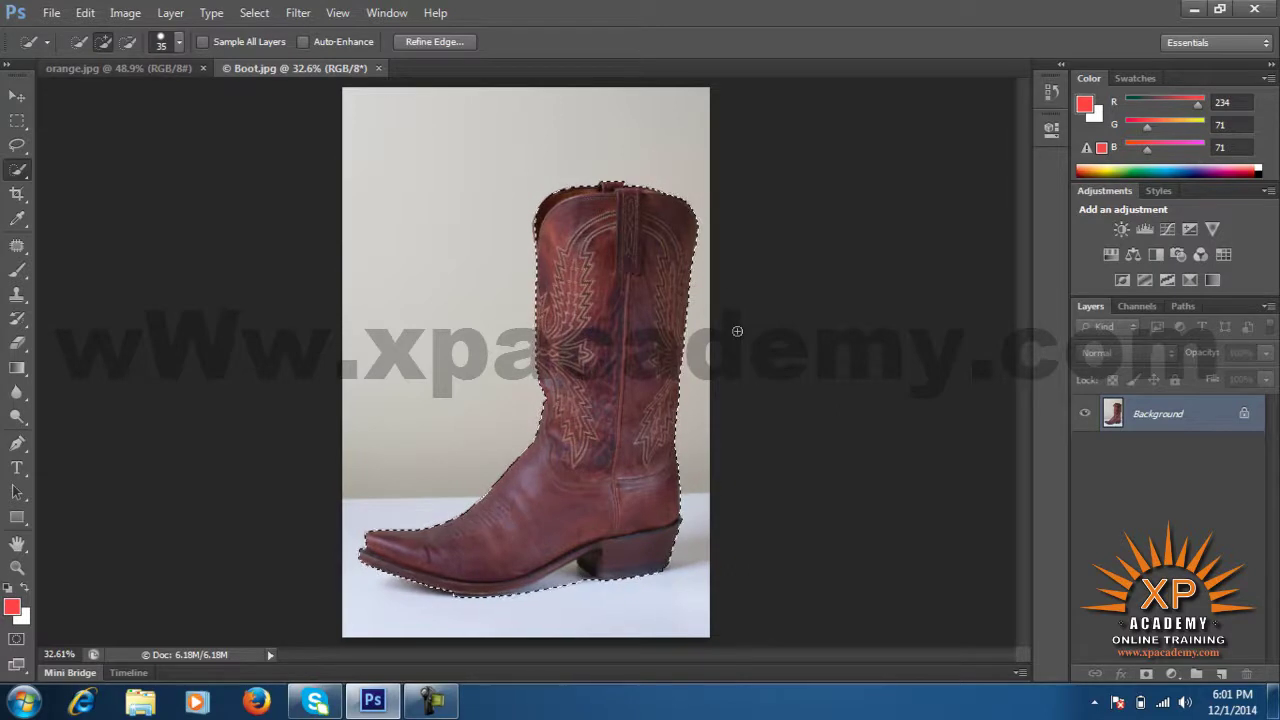
{"action": "left_click", "coordinate": [413, 43]}
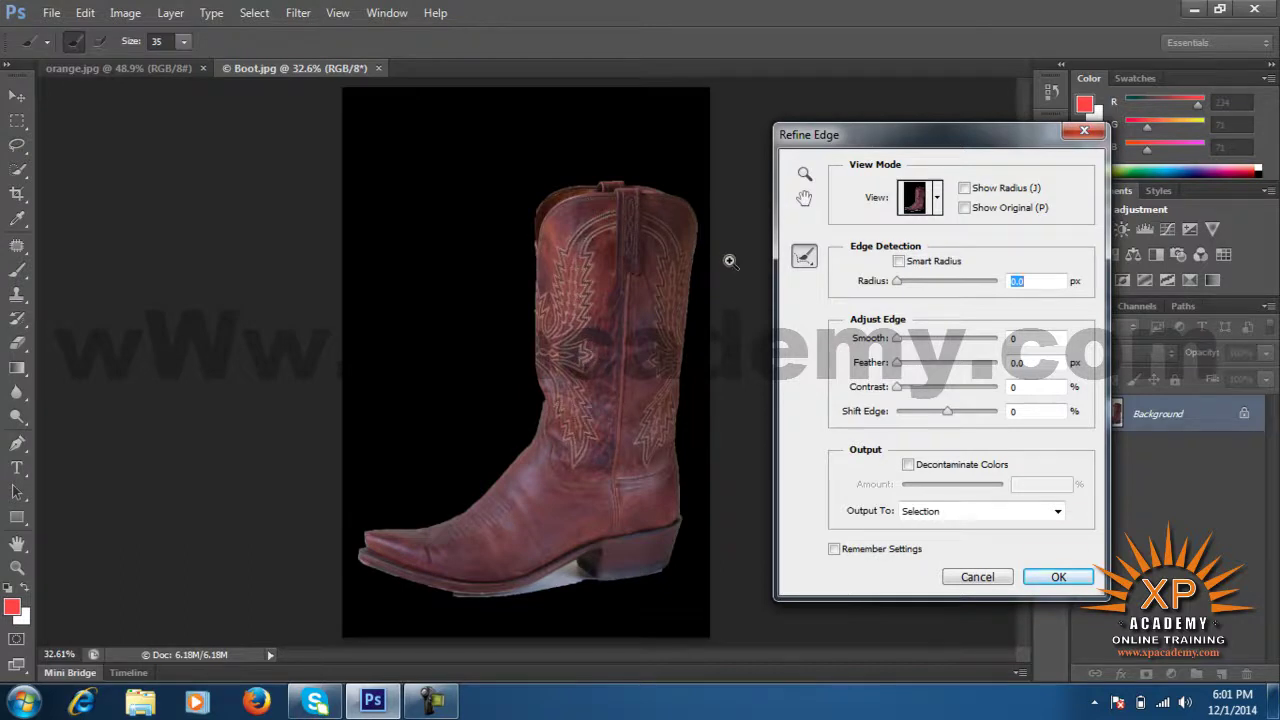
Step: Zoom the boot's top to 100%, then cancel and reopen Refine Edge with Radius, Feather, Contrast at 0
{"action": "left_click", "coordinate": [547, 209]}
{"action": "left_click", "coordinate": [553, 200]}
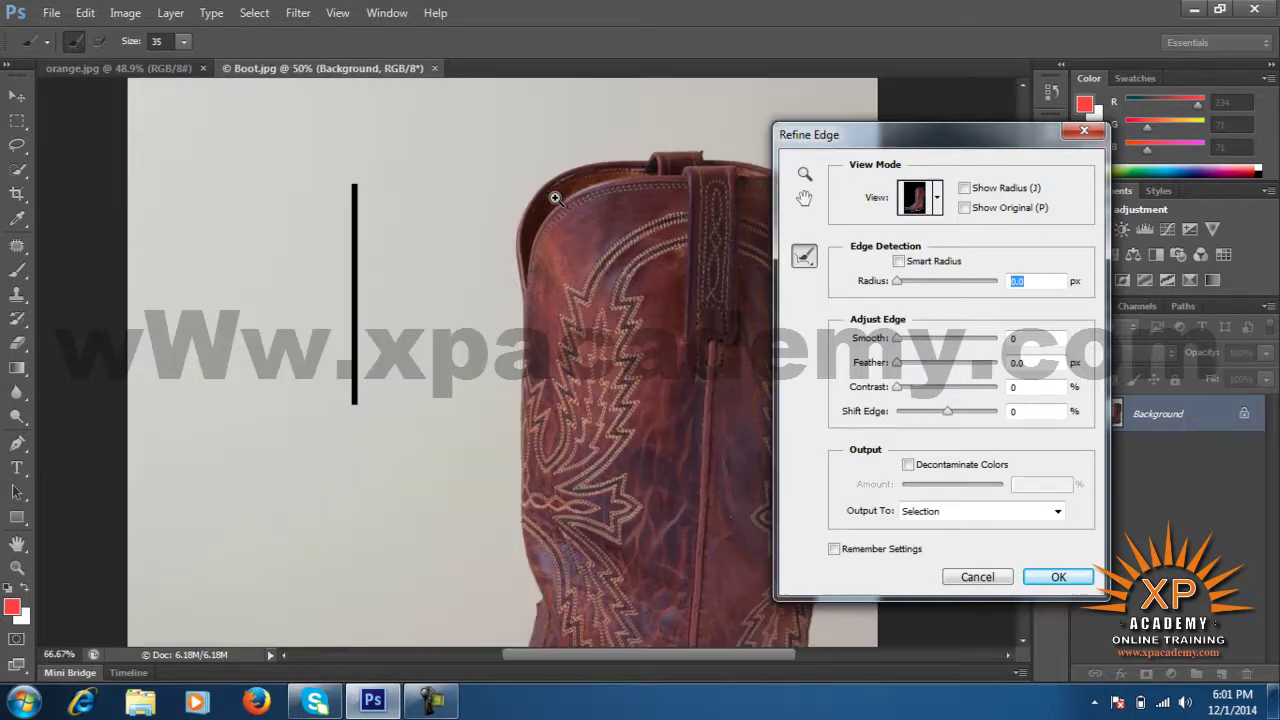
{"action": "left_click", "coordinate": [555, 198]}
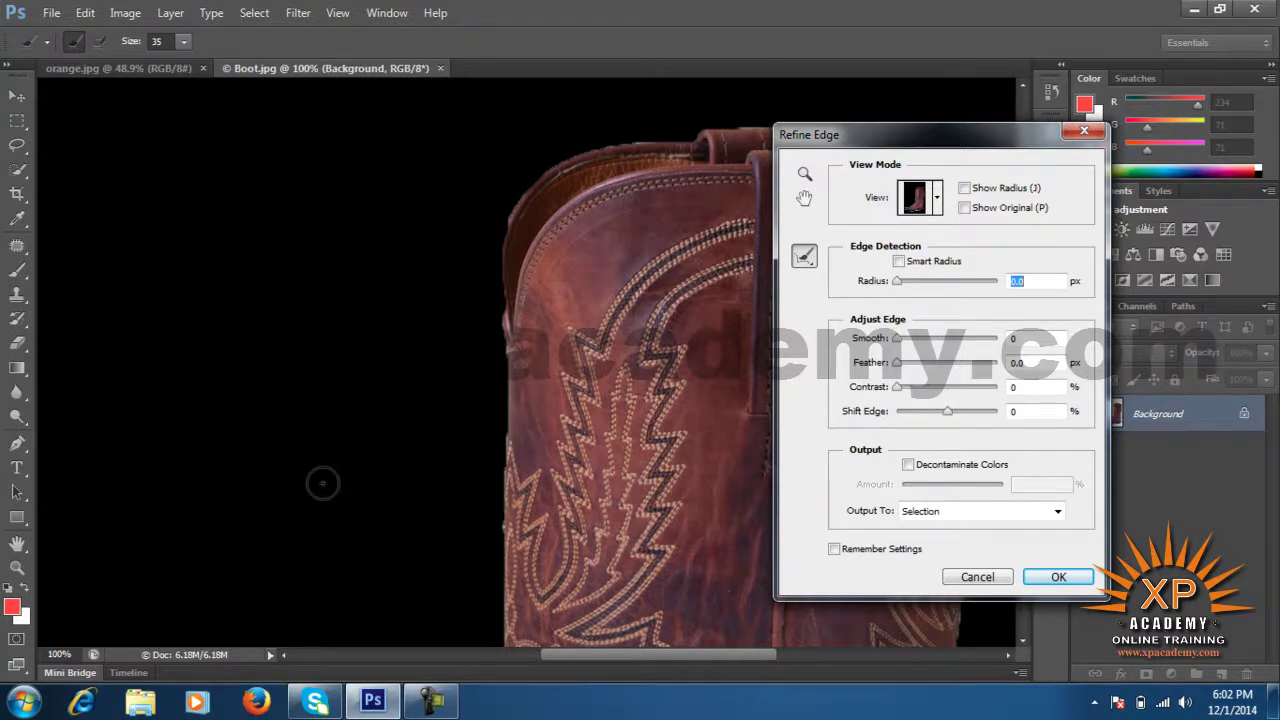
{"action": "left_click", "coordinate": [975, 576]}
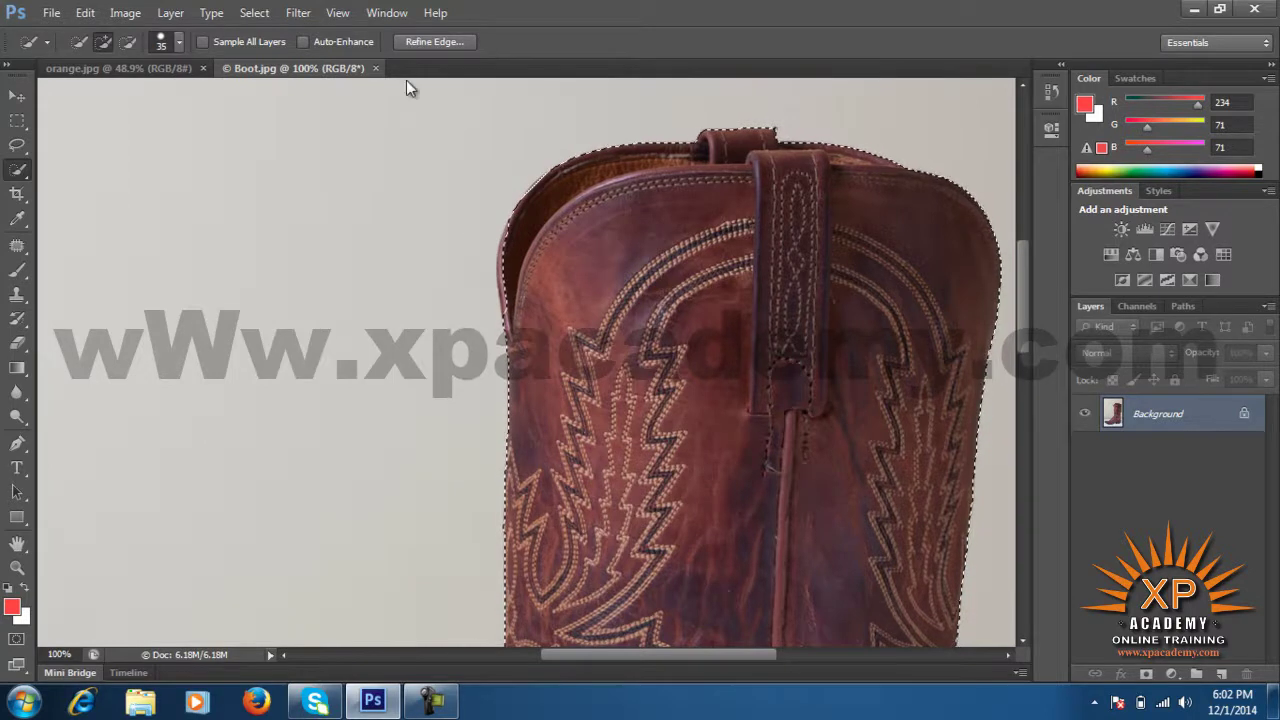
{"action": "left_click", "coordinate": [420, 45]}
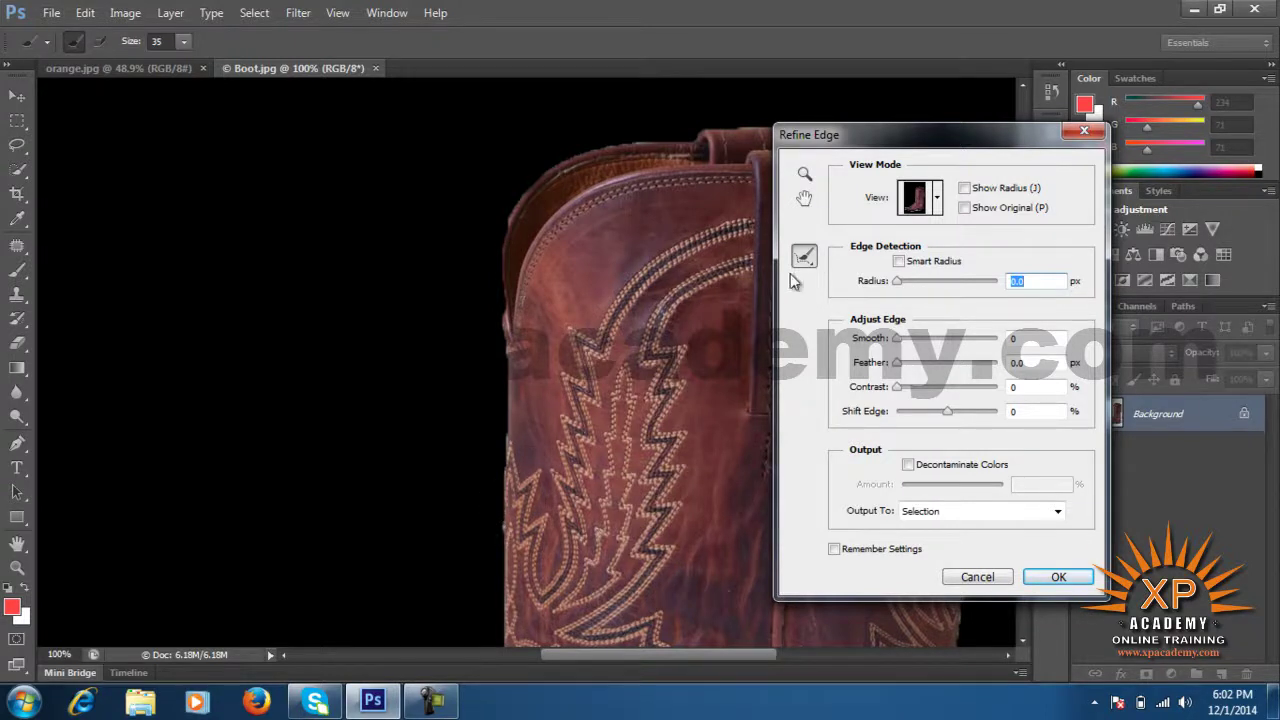
{"action": "left_click", "coordinate": [937, 198]}
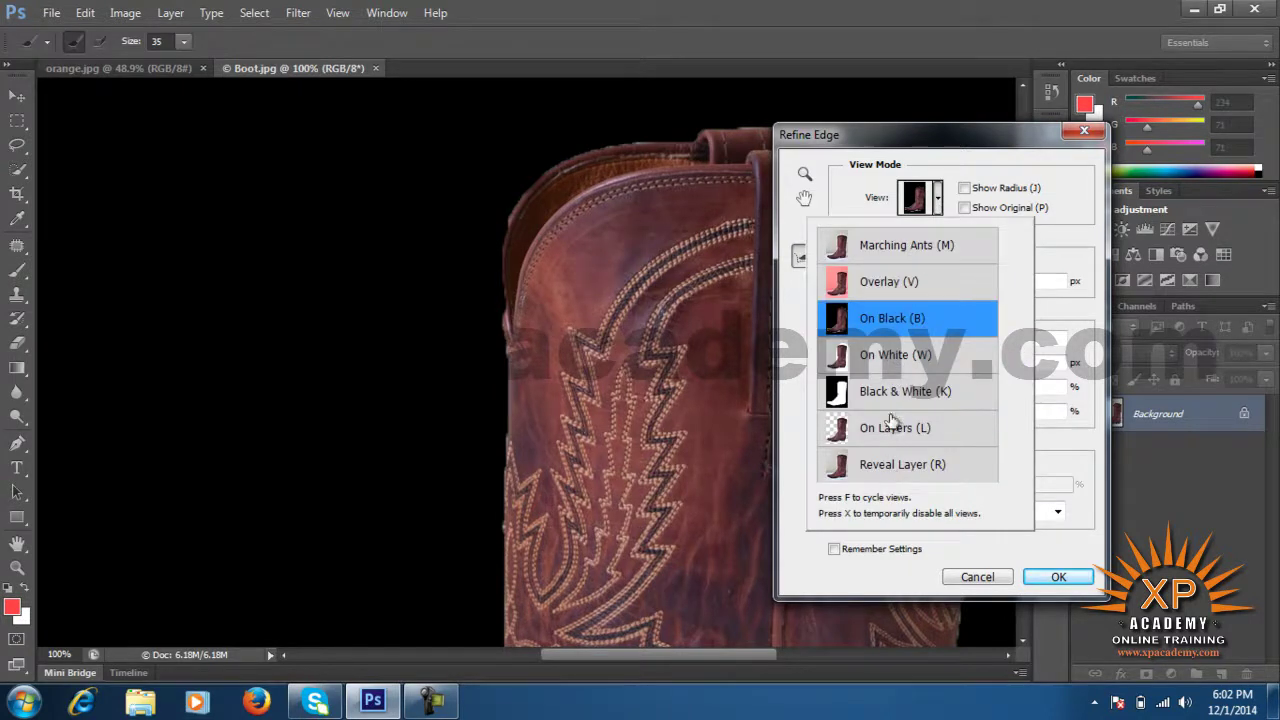
{"action": "left_click", "coordinate": [886, 285]}
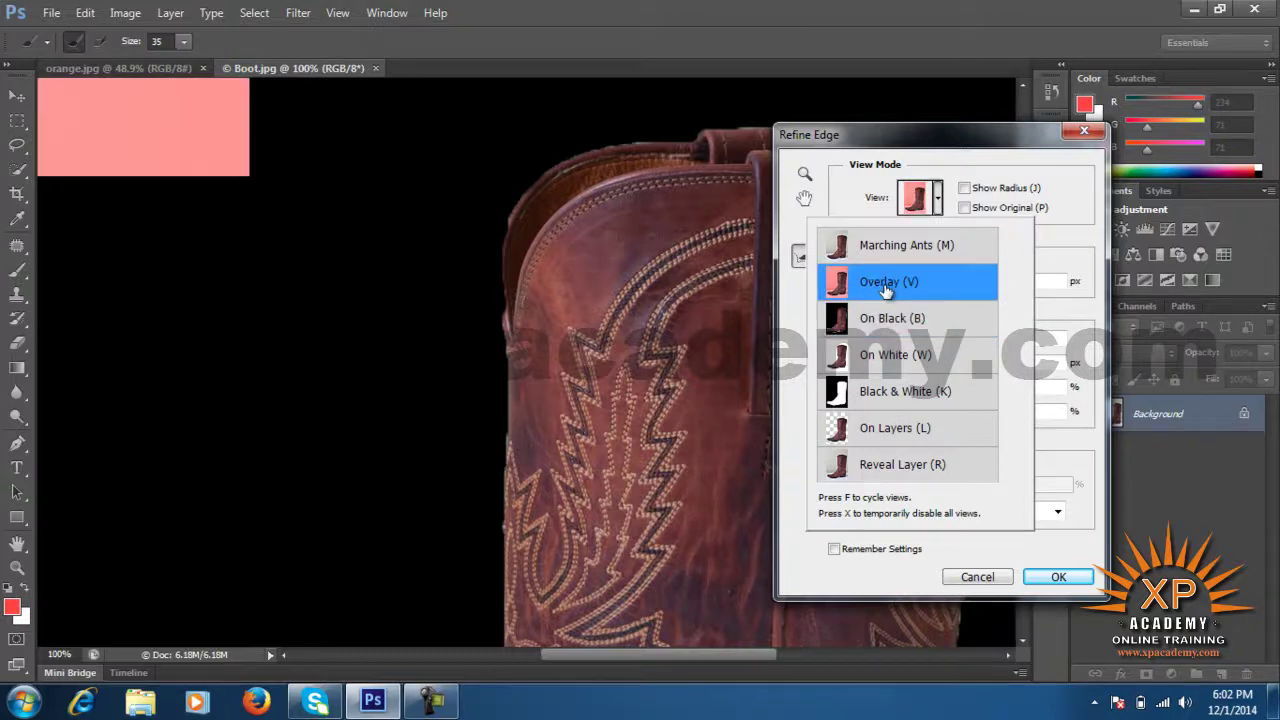
{"action": "left_click", "coordinate": [890, 320]}
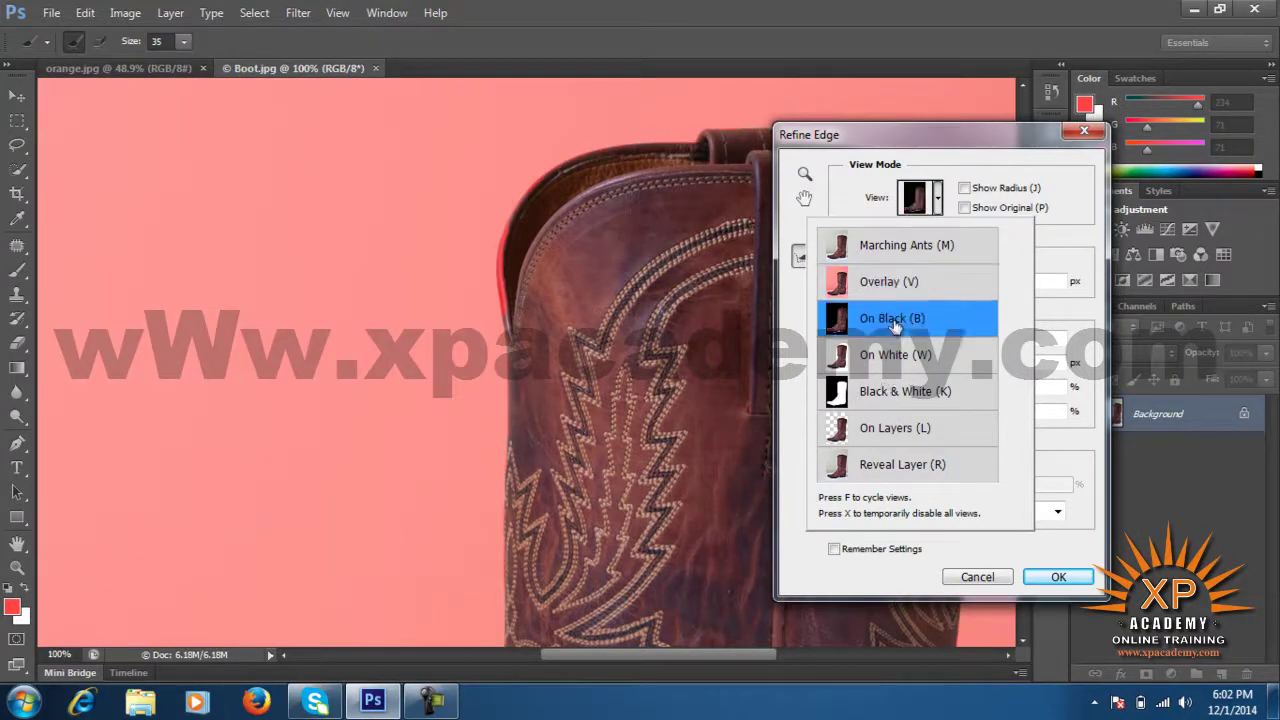
{"action": "left_click", "coordinate": [900, 358]}
{"action": "left_click", "coordinate": [891, 402]}
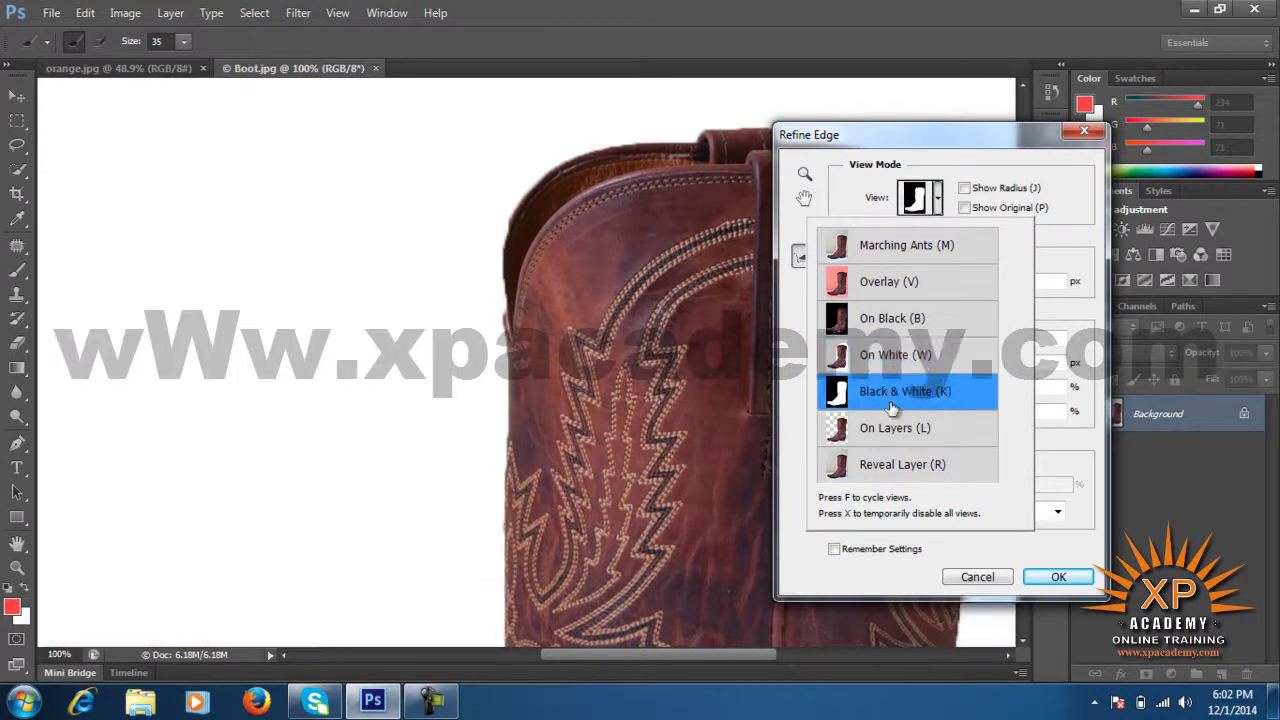
{"action": "left_click", "coordinate": [893, 430]}
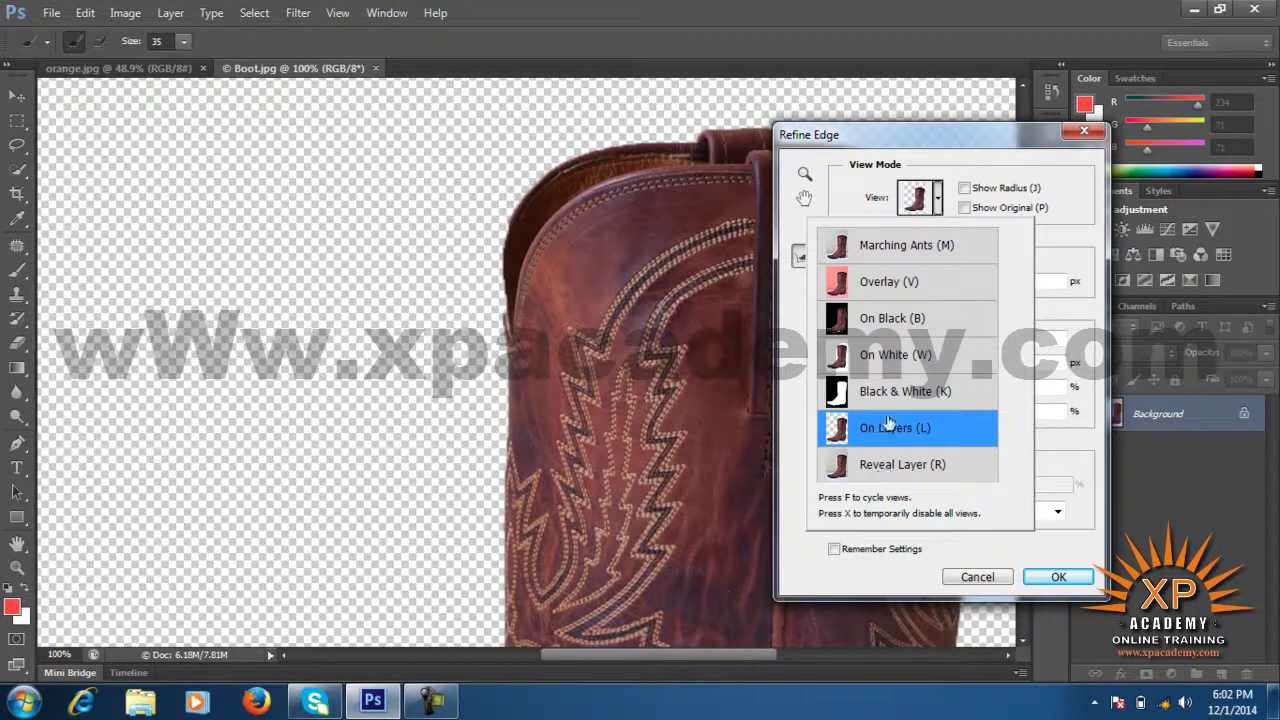
{"action": "left_click", "coordinate": [872, 320]}
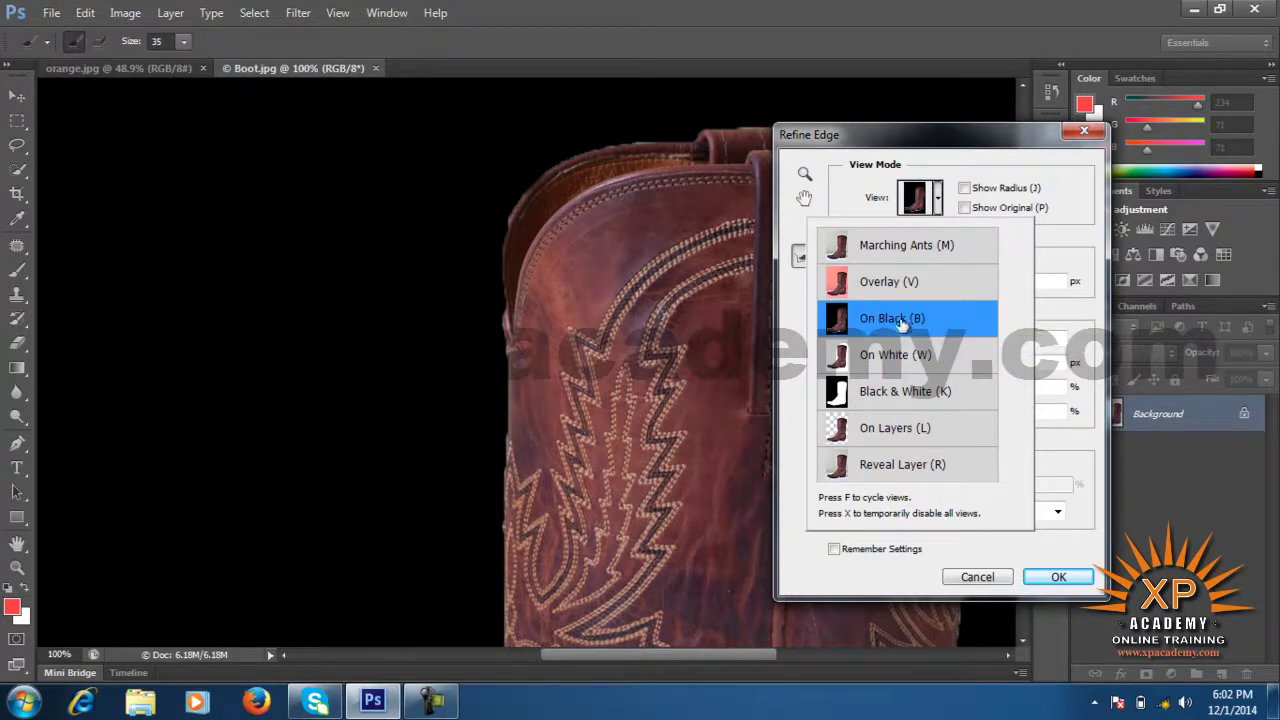
{"action": "left_click", "coordinate": [1060, 578]}
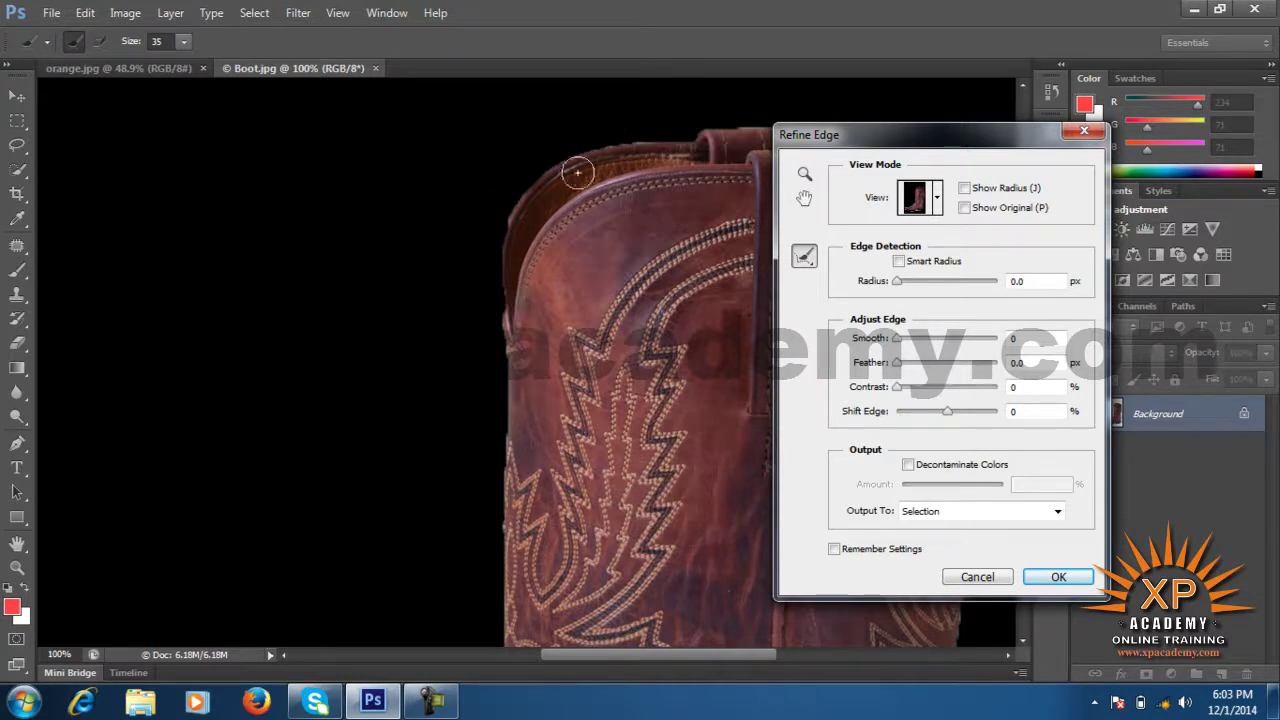
Step: Paint the Refine Radius brush along the boot's top edge, scrolling the canvas to review it
{"action": "left_click_drag", "start_coordinate": [680, 131], "coordinate": [551, 133]}
{"action": "scroll", "coordinate": [600, 580], "scroll_direction": "down", "scroll_amount": 1}
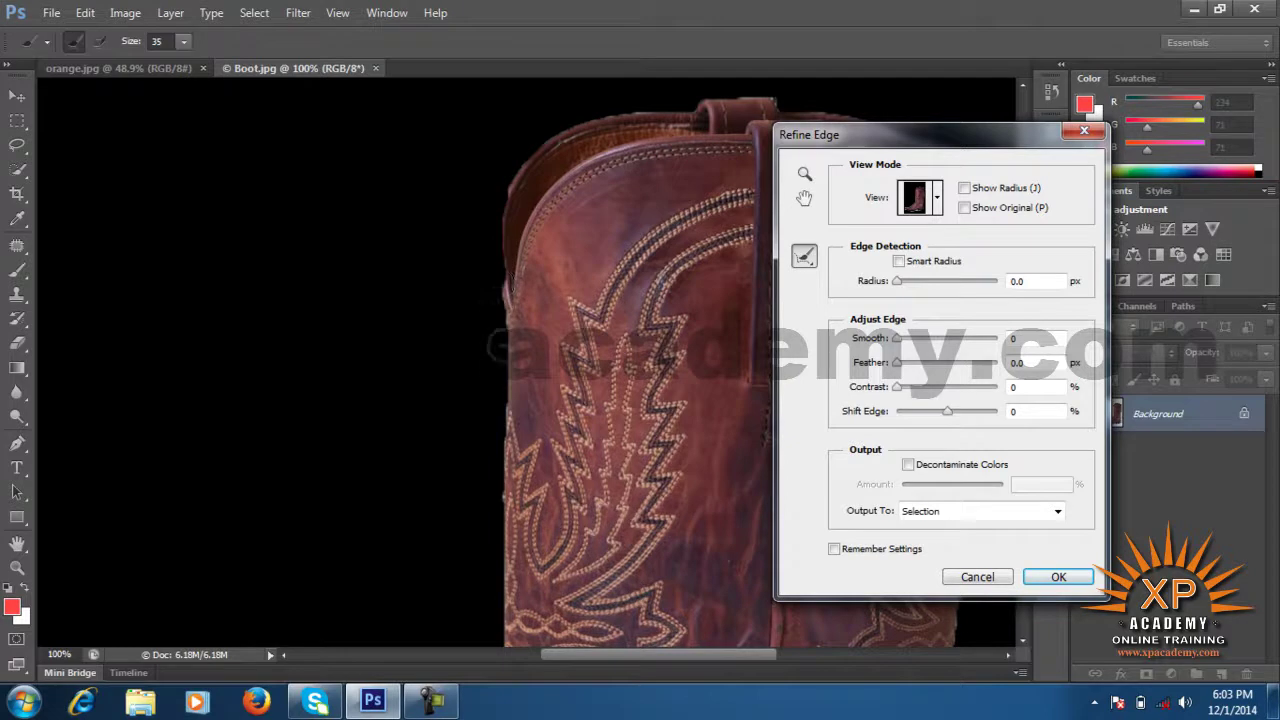
{"action": "scroll", "coordinate": [497, 380], "scroll_direction": "down", "scroll_amount": 1}
{"action": "scroll", "coordinate": [497, 388], "scroll_direction": "down", "scroll_amount": 1}
{"action": "scroll", "coordinate": [496, 388], "scroll_direction": "down", "scroll_amount": 2}
{"action": "scroll", "coordinate": [498, 391], "scroll_direction": "down", "scroll_amount": 2}
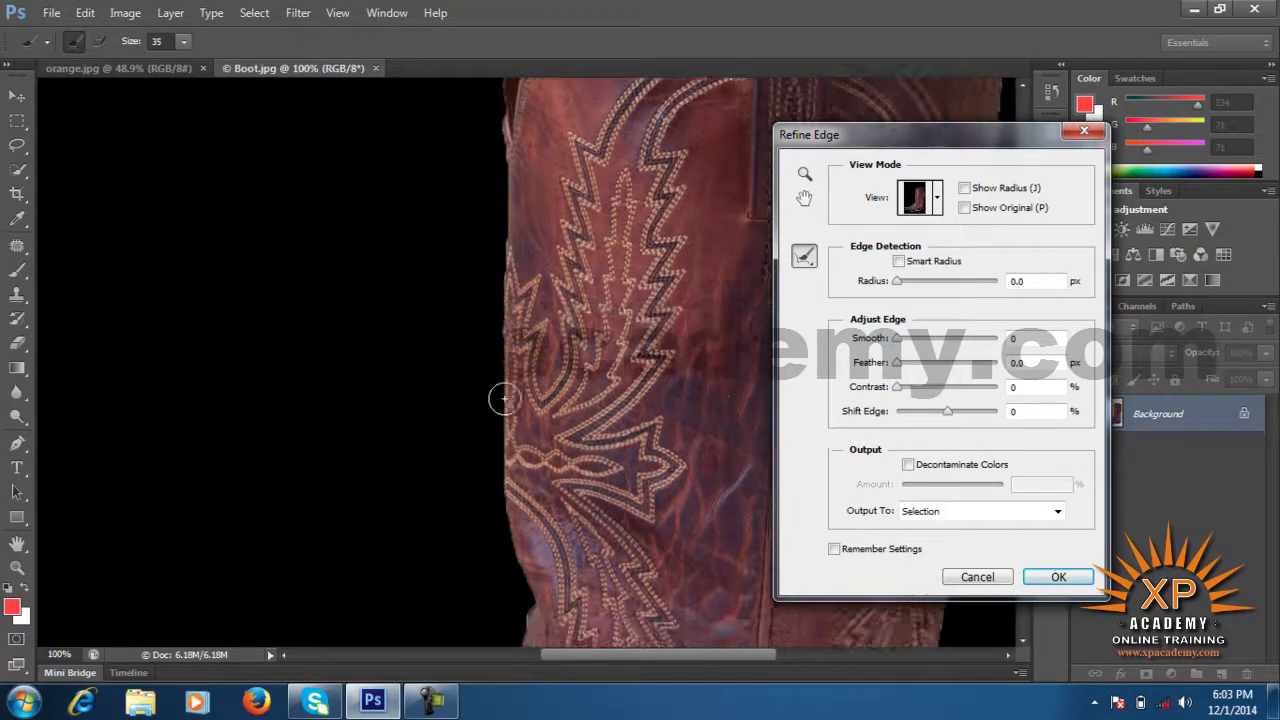
{"action": "scroll", "coordinate": [500, 395], "scroll_direction": "down", "scroll_amount": 2}
{"action": "scroll", "coordinate": [503, 400], "scroll_direction": "down", "scroll_amount": 2}
{"action": "scroll", "coordinate": [505, 400], "scroll_direction": "down", "scroll_amount": 2}
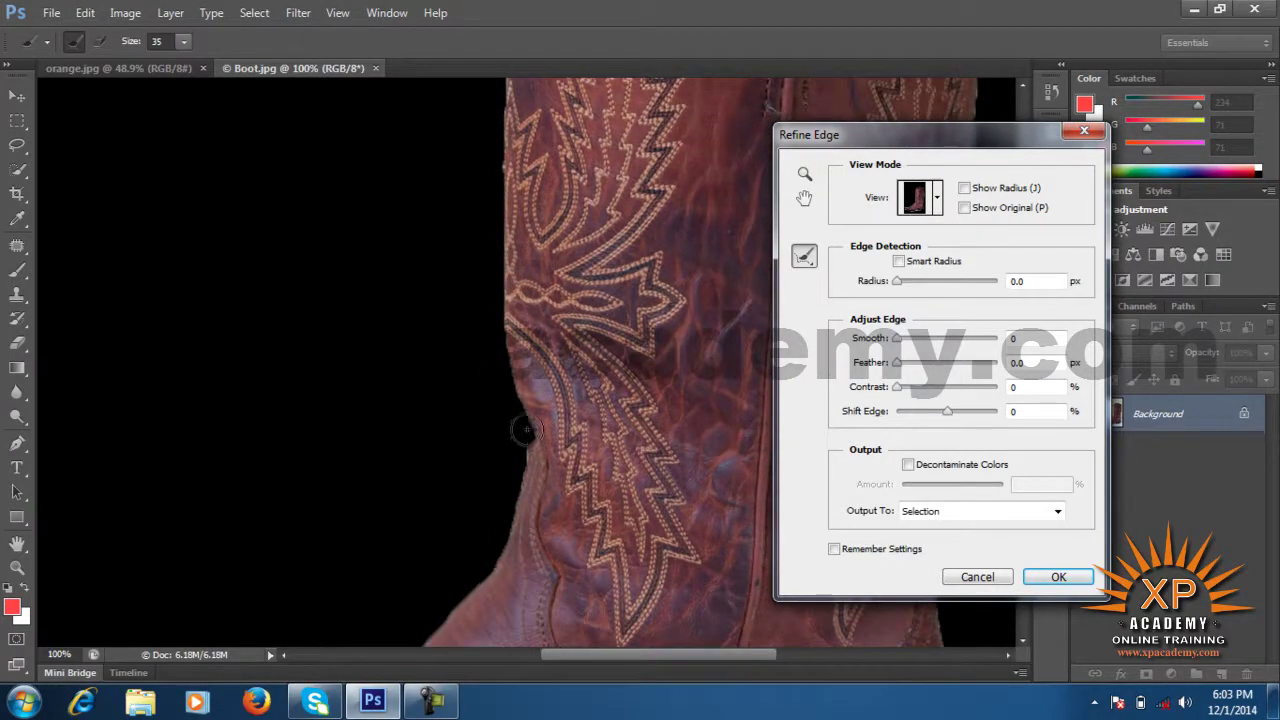
{"action": "scroll", "coordinate": [510, 420], "scroll_direction": "down", "scroll_amount": 2}
{"action": "scroll", "coordinate": [511, 410], "scroll_direction": "down", "scroll_amount": 2}
{"action": "scroll", "coordinate": [510, 400], "scroll_direction": "up", "scroll_amount": 2}
{"action": "scroll", "coordinate": [508, 386], "scroll_direction": "up", "scroll_amount": 2}
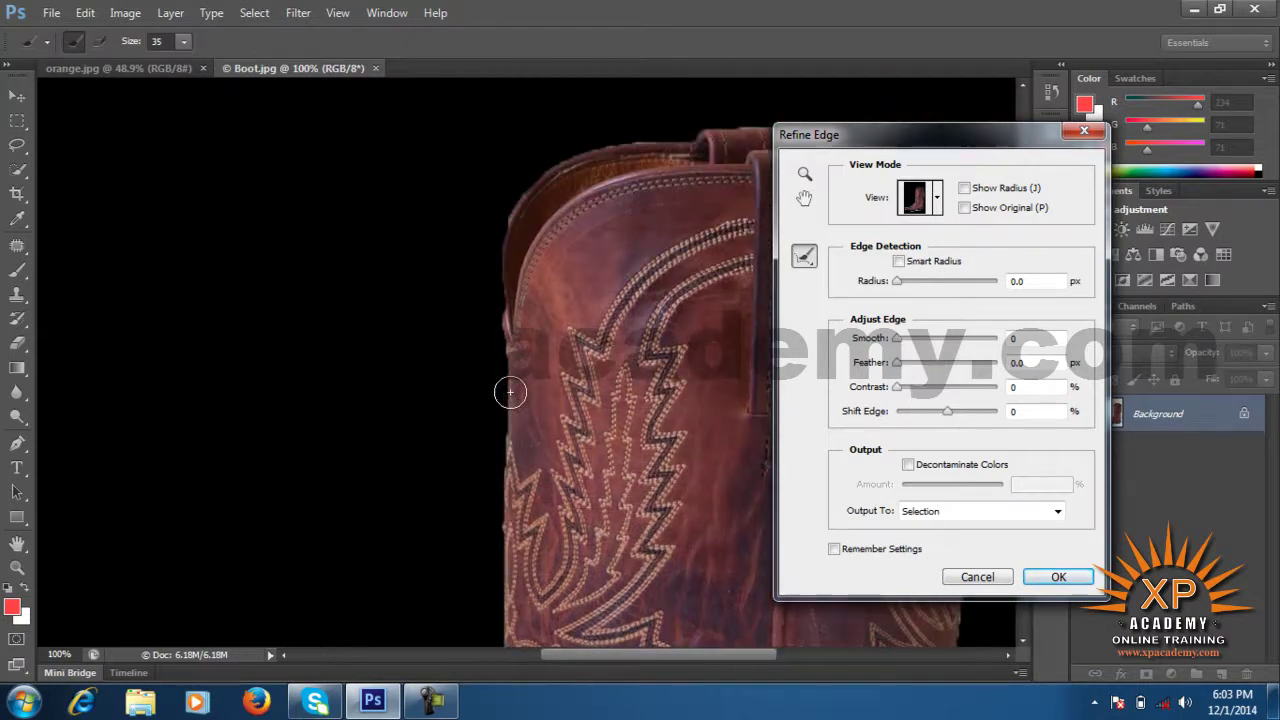
{"action": "scroll", "coordinate": [508, 383], "scroll_direction": "up", "scroll_amount": 2}
{"action": "scroll", "coordinate": [508, 383], "scroll_direction": "up", "scroll_amount": 2}
{"action": "left_click", "coordinate": [806, 259]}
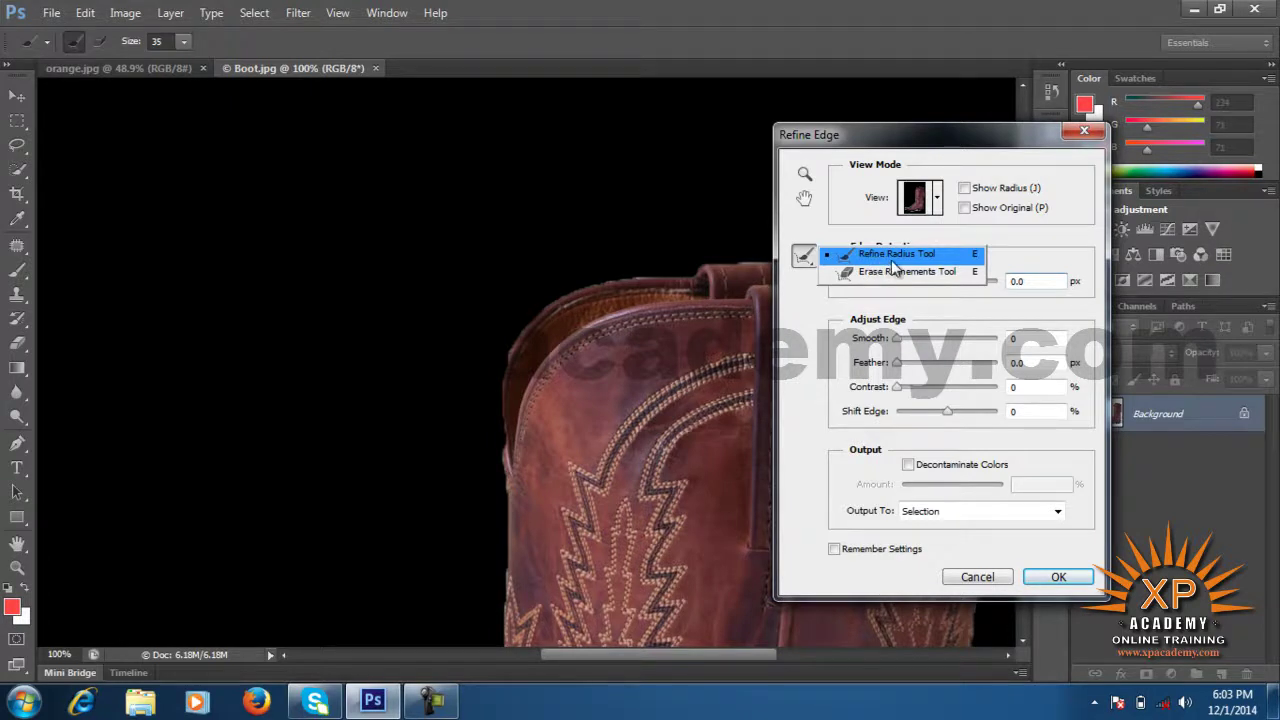
Step: With the Refine Radius tool, brush the boot's upper-left edge so Radius reads 0.2 px
{"action": "left_click", "coordinate": [893, 255]}
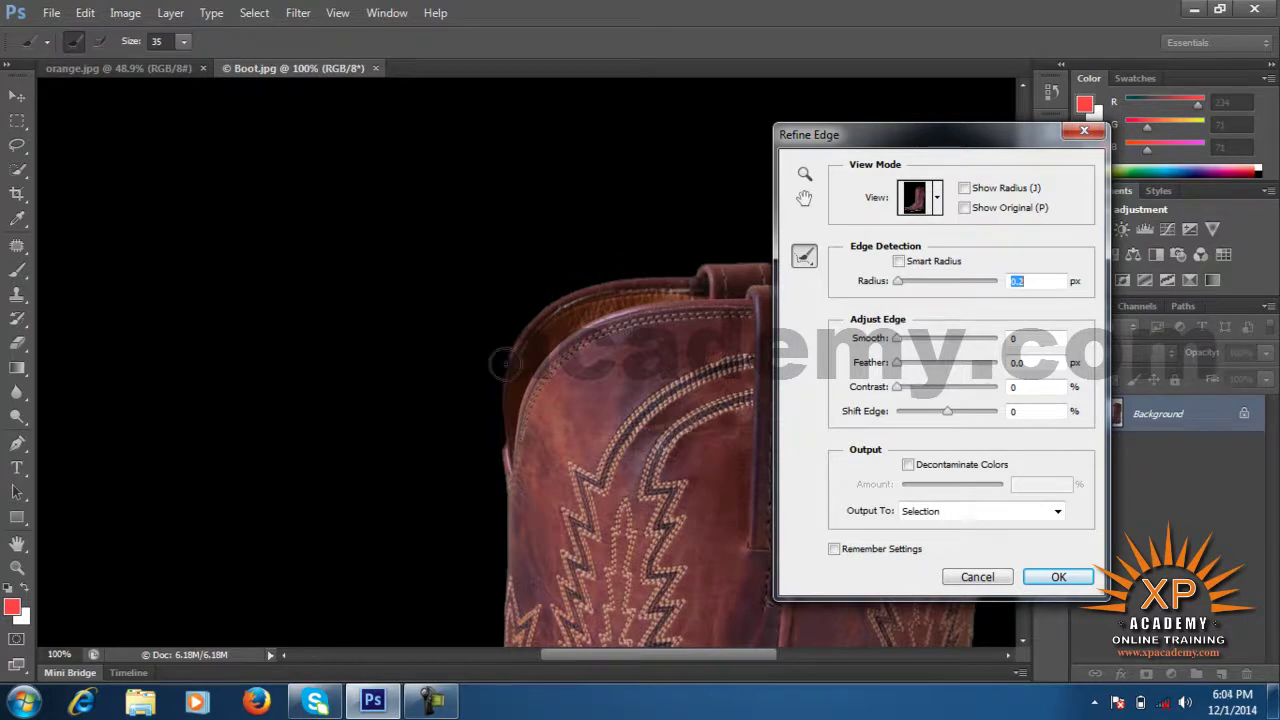
{"action": "mouse_move", "coordinate": [503, 453]}
{"action": "left_mouse_down"}
{"action": "mouse_move", "coordinate": [623, 298]}
{"action": "mouse_move", "coordinate": [677, 309]}
{"action": "left_mouse_up"}
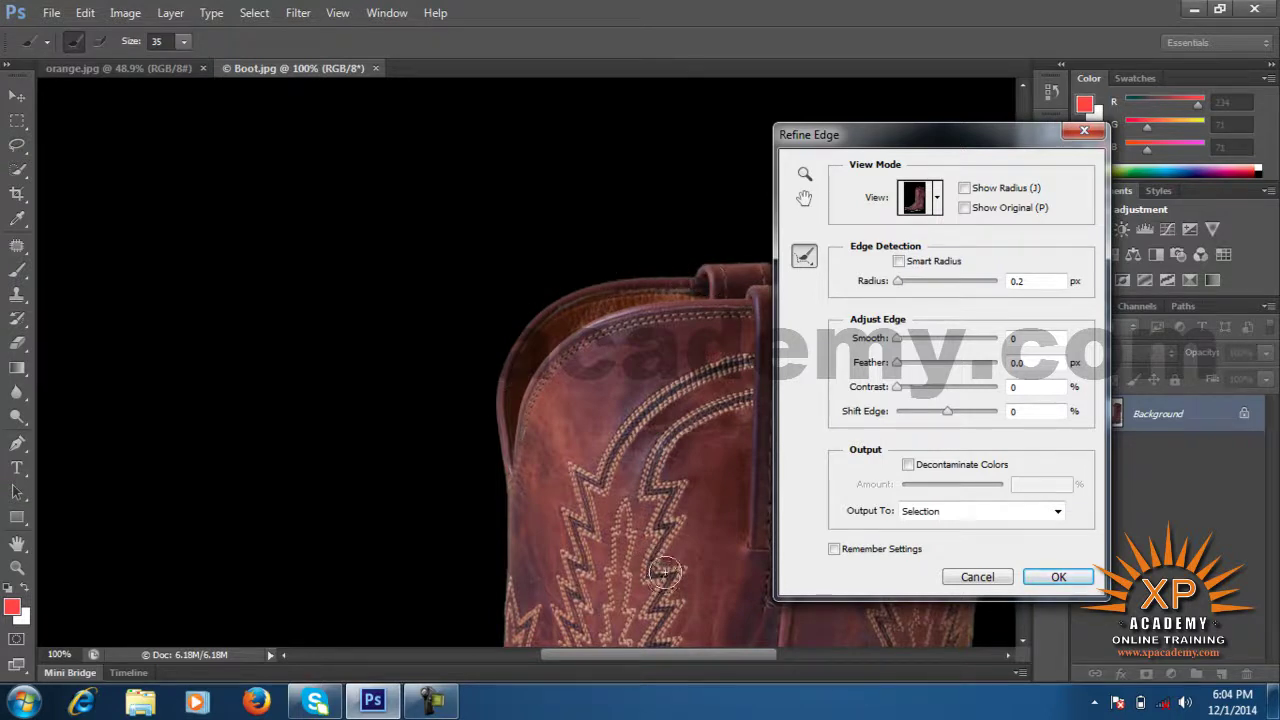
{"action": "left_click", "coordinate": [534, 410]}
Step: Scroll down and refine the boot's left edge along the stitched shaft
{"action": "scroll", "coordinate": [610, 430], "scroll_direction": "down", "scroll_amount": 2}
{"action": "scroll", "coordinate": [560, 465], "scroll_direction": "down", "scroll_amount": 2}
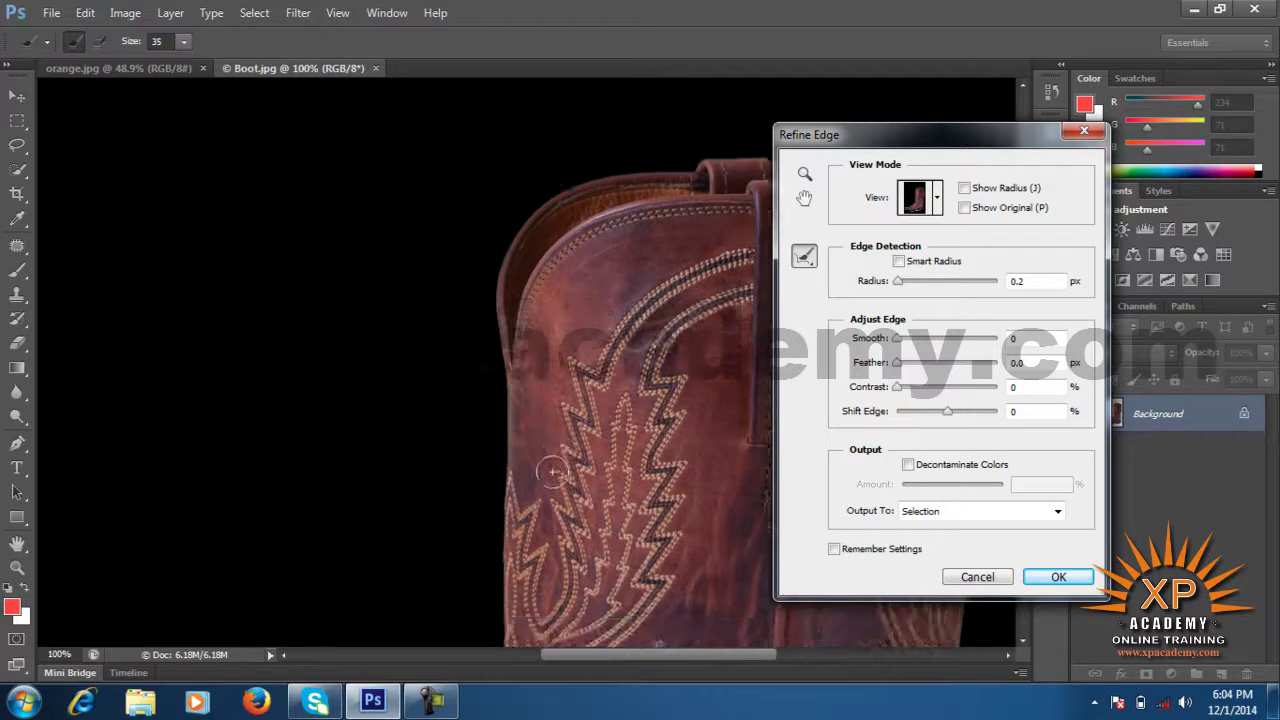
{"action": "scroll", "coordinate": [545, 477], "scroll_direction": "down", "scroll_amount": 2}
{"action": "scroll", "coordinate": [541, 472], "scroll_direction": "down", "scroll_amount": 2}
{"action": "left_click_drag", "start_coordinate": [495, 201], "coordinate": [509, 574]}
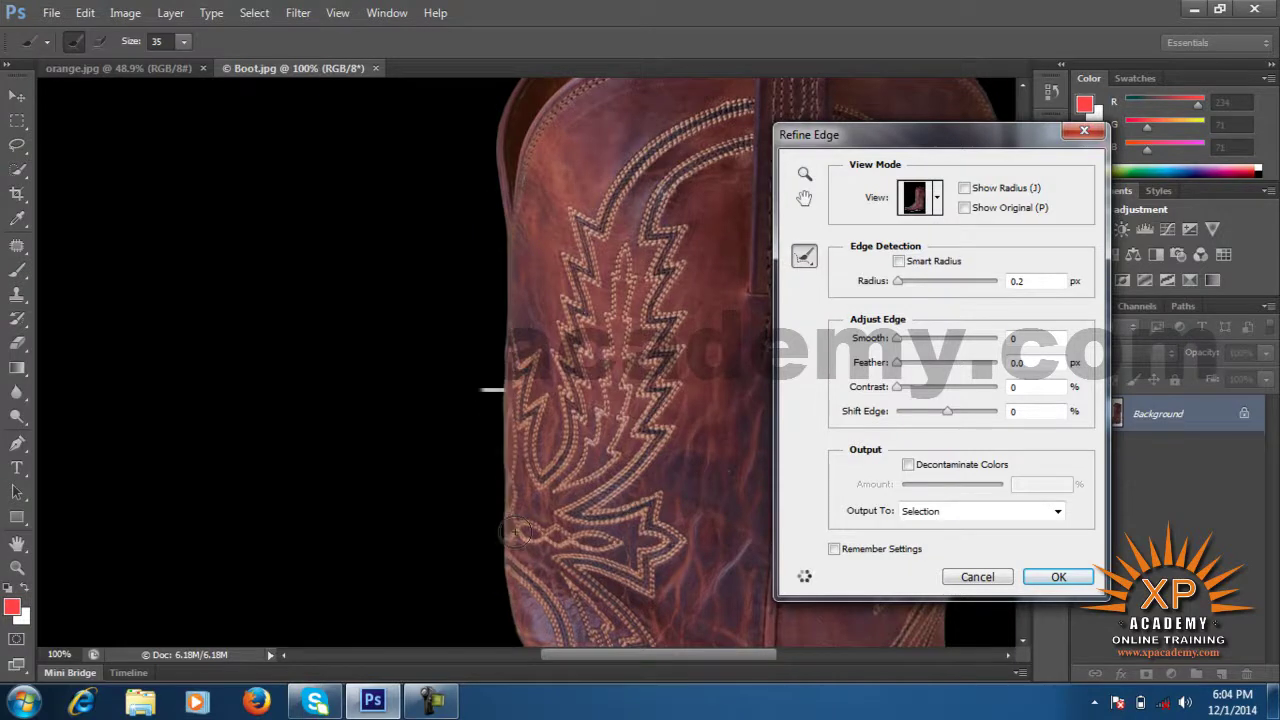
Step: Refine the boot's left edge around the ankle curve, scrolling further down toward the sole
{"action": "scroll", "coordinate": [513, 487], "scroll_direction": "down", "scroll_amount": 2}
{"action": "scroll", "coordinate": [513, 487], "scroll_direction": "down", "scroll_amount": 2}
{"action": "scroll", "coordinate": [513, 487], "scroll_direction": "down", "scroll_amount": 2}
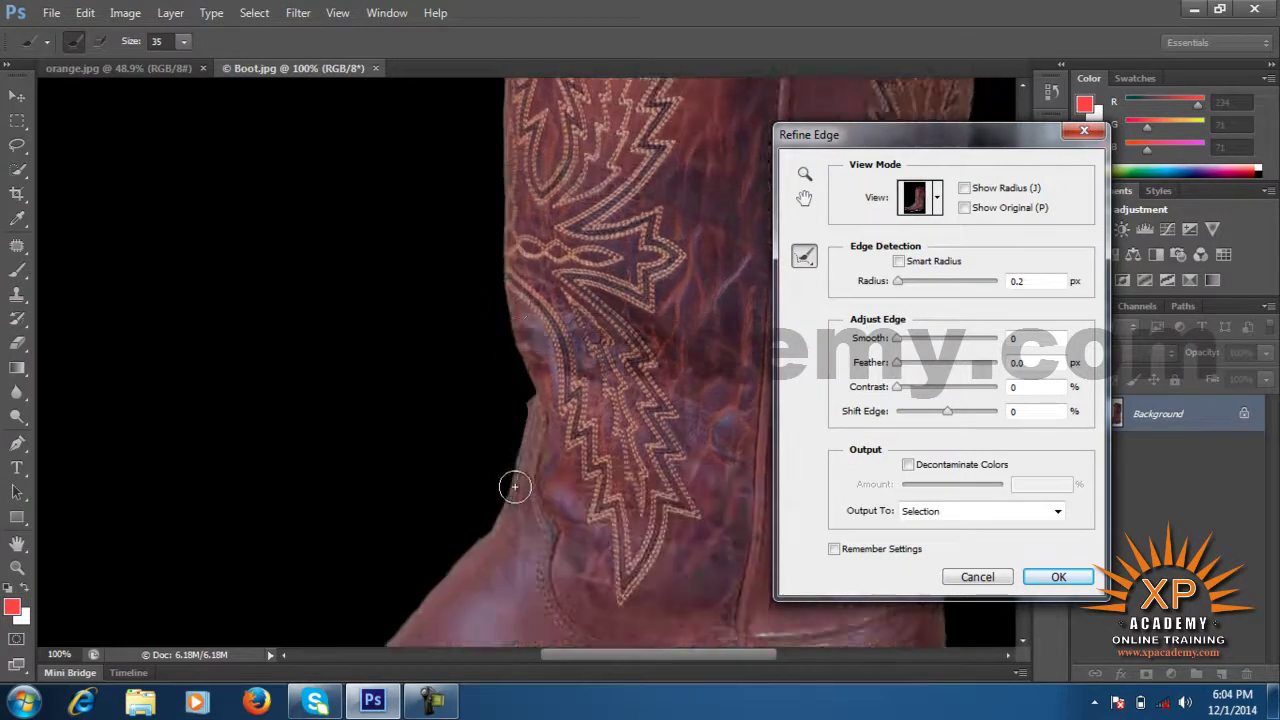
{"action": "scroll", "coordinate": [515, 490], "scroll_direction": "down", "scroll_amount": 2}
{"action": "scroll", "coordinate": [517, 491], "scroll_direction": "down", "scroll_amount": 2}
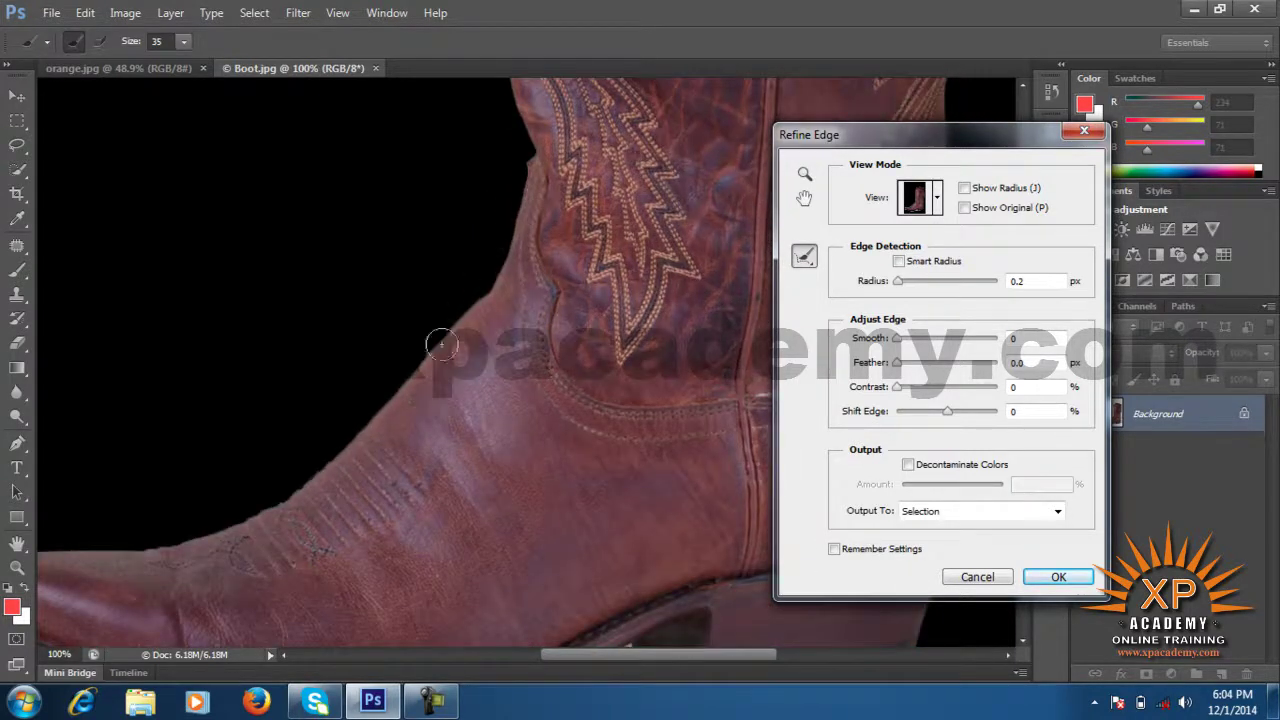
{"action": "mouse_move", "coordinate": [489, 303]}
{"action": "left_mouse_down"}
{"action": "mouse_move", "coordinate": [456, 315]}
{"action": "mouse_move", "coordinate": [327, 467]}
{"action": "mouse_move", "coordinate": [229, 519]}
{"action": "mouse_move", "coordinate": [45, 532]}
{"action": "left_mouse_up"}
{"action": "scroll", "coordinate": [423, 443], "scroll_direction": "down", "scroll_amount": 2}
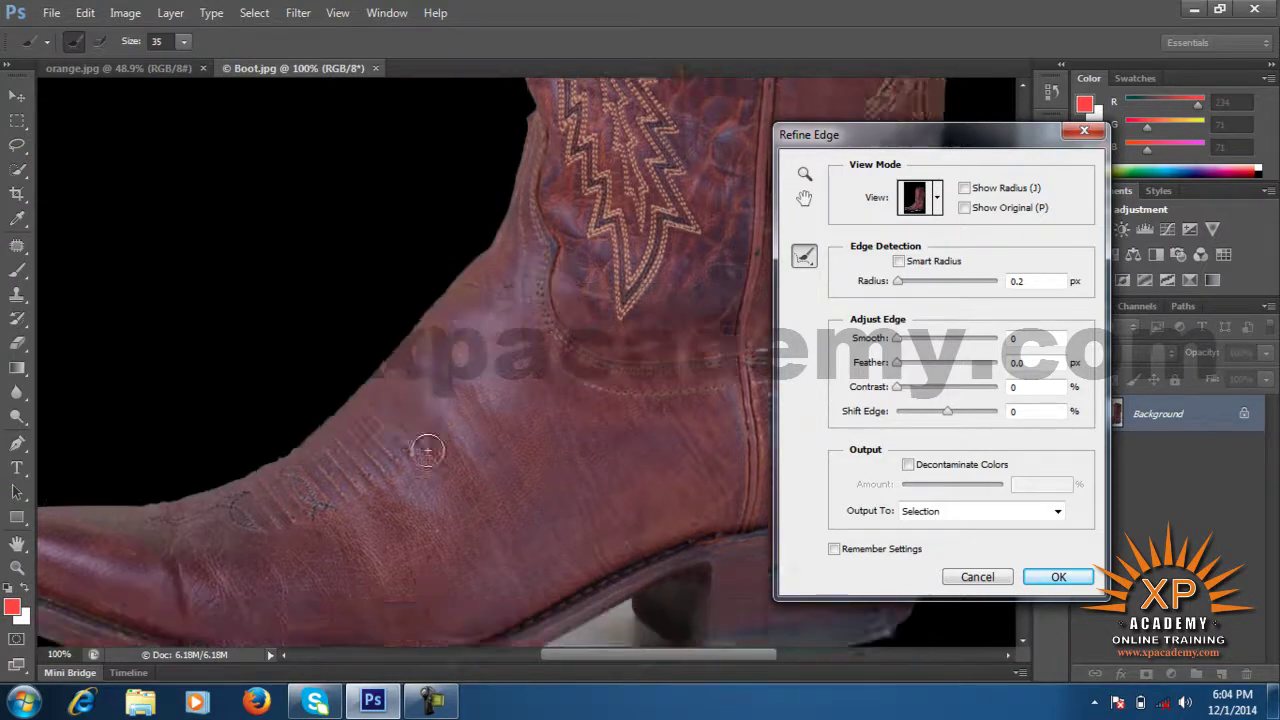
{"action": "scroll", "coordinate": [414, 463], "scroll_direction": "down", "scroll_amount": 3}
{"action": "scroll", "coordinate": [417, 473], "scroll_direction": "down", "scroll_amount": 1}
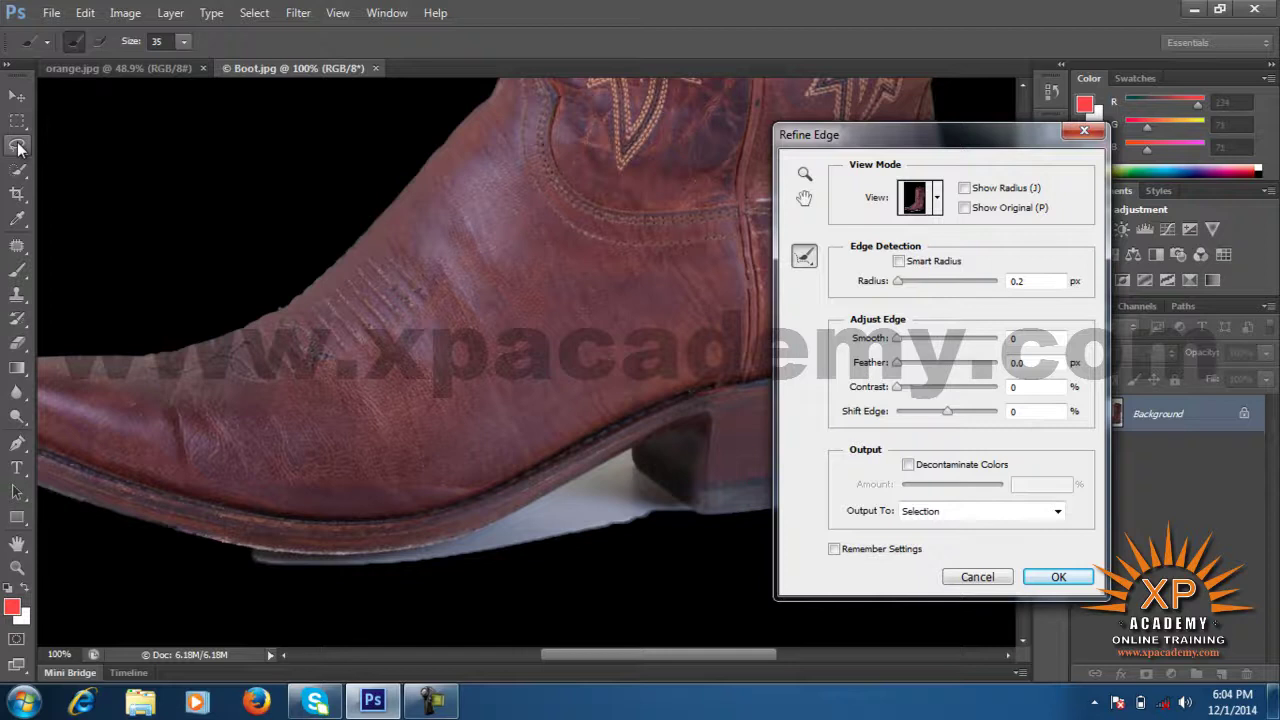
Step: Refine the edge below the heel and along the full bottom of the sole
{"action": "left_click_drag", "start_coordinate": [571, 580], "coordinate": [482, 510]}
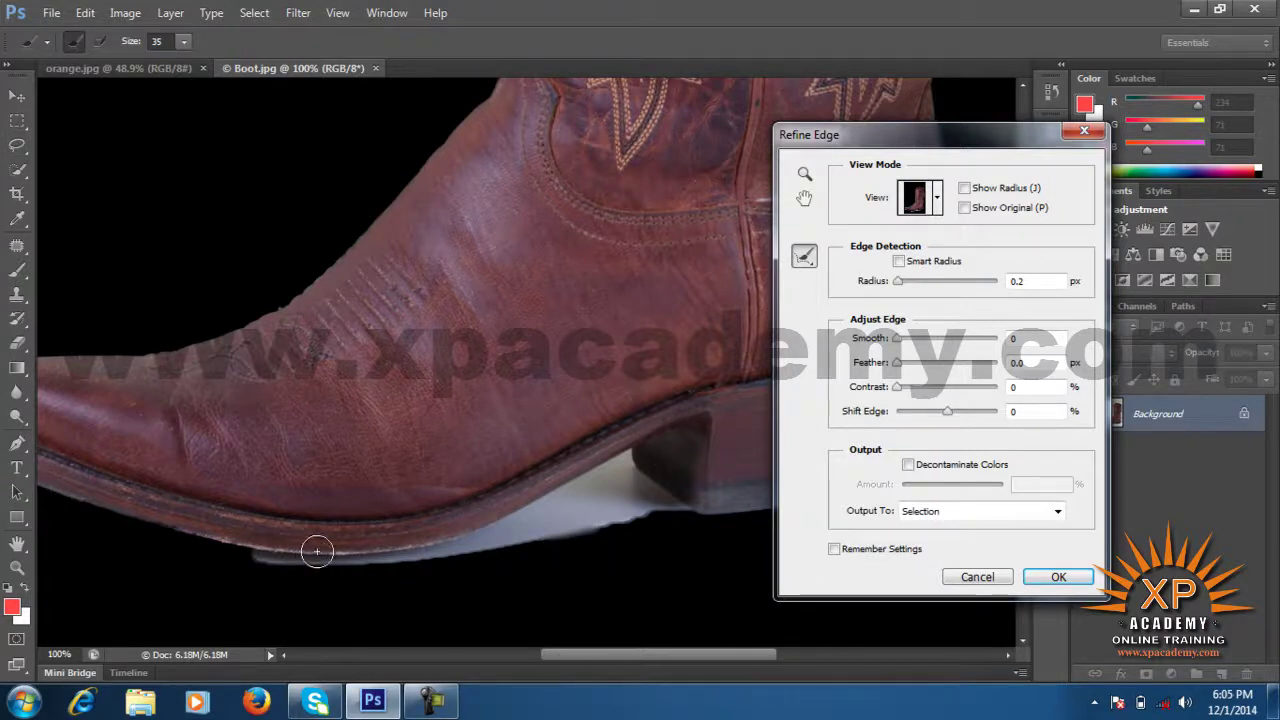
{"action": "left_click_drag", "start_coordinate": [236, 563], "coordinate": [445, 563]}
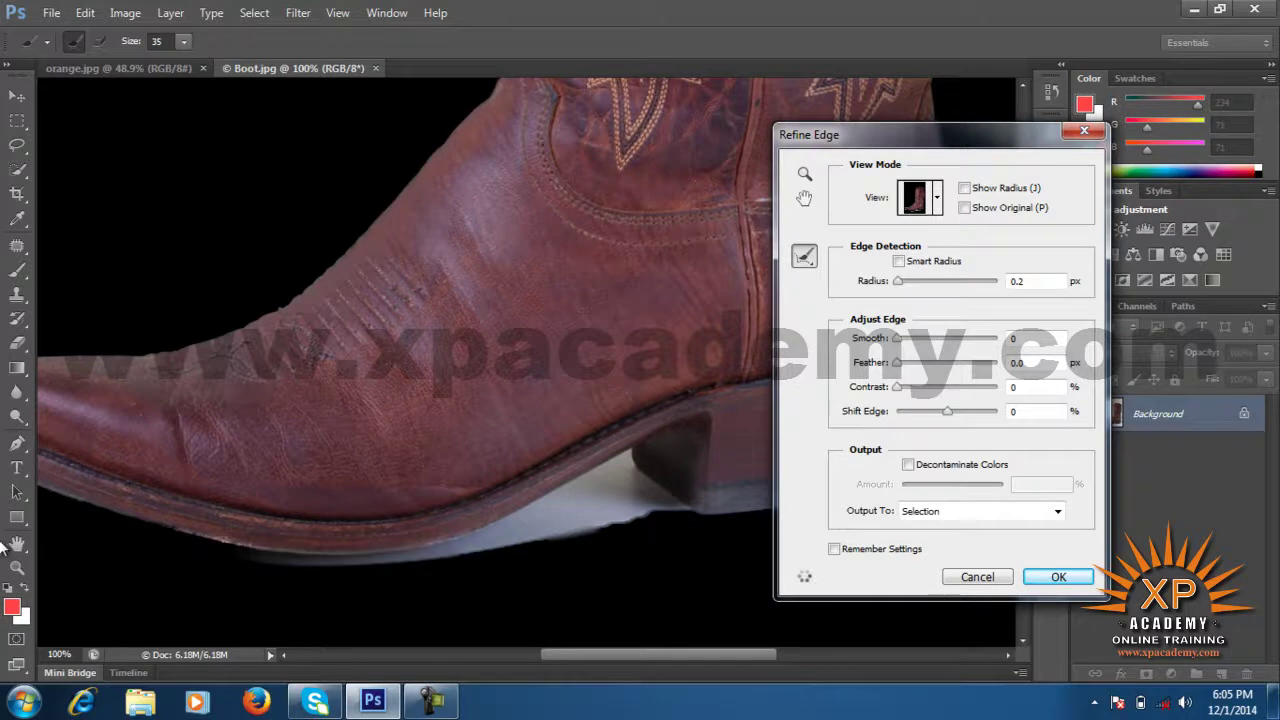
{"action": "mouse_move", "coordinate": [127, 530]}
{"action": "left_mouse_down"}
{"action": "mouse_move", "coordinate": [594, 516]}
{"action": "mouse_move", "coordinate": [580, 530]}
{"action": "left_mouse_up"}
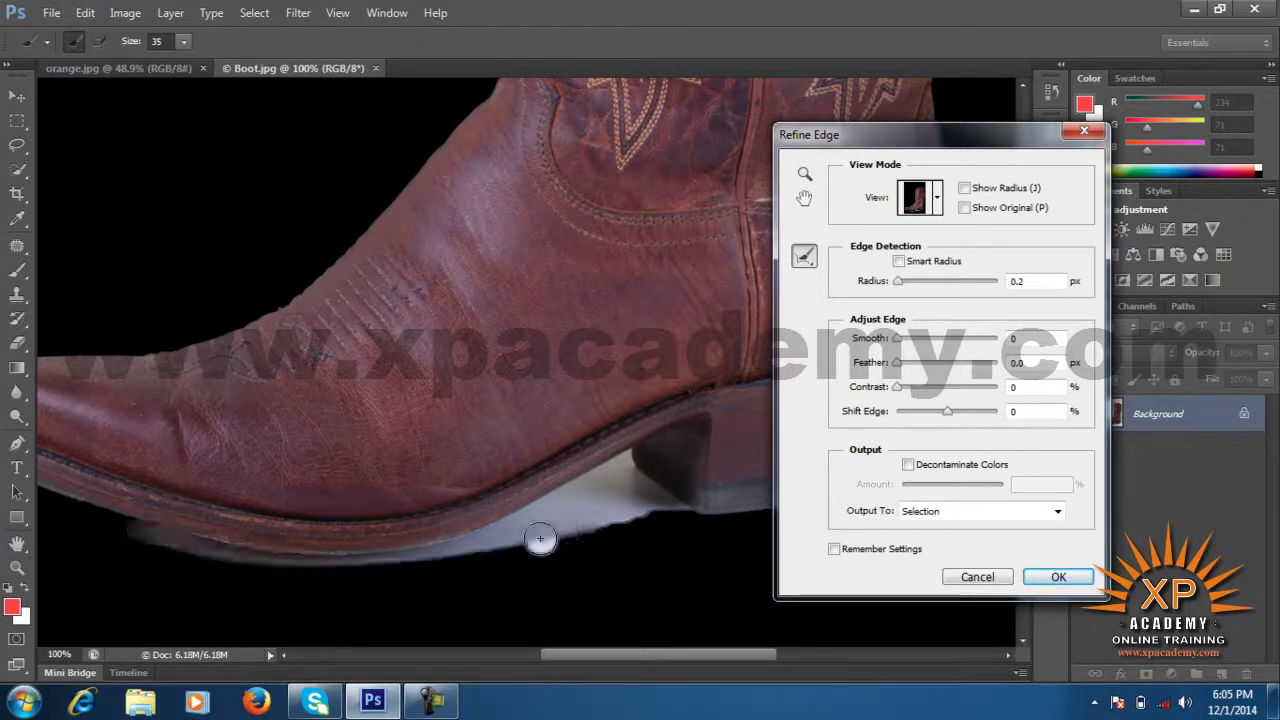
{"action": "mouse_move", "coordinate": [260, 548]}
{"action": "left_mouse_down"}
{"action": "mouse_move", "coordinate": [160, 566]}
{"action": "mouse_move", "coordinate": [55, 500]}
{"action": "mouse_move", "coordinate": [121, 516]}
{"action": "left_mouse_up"}
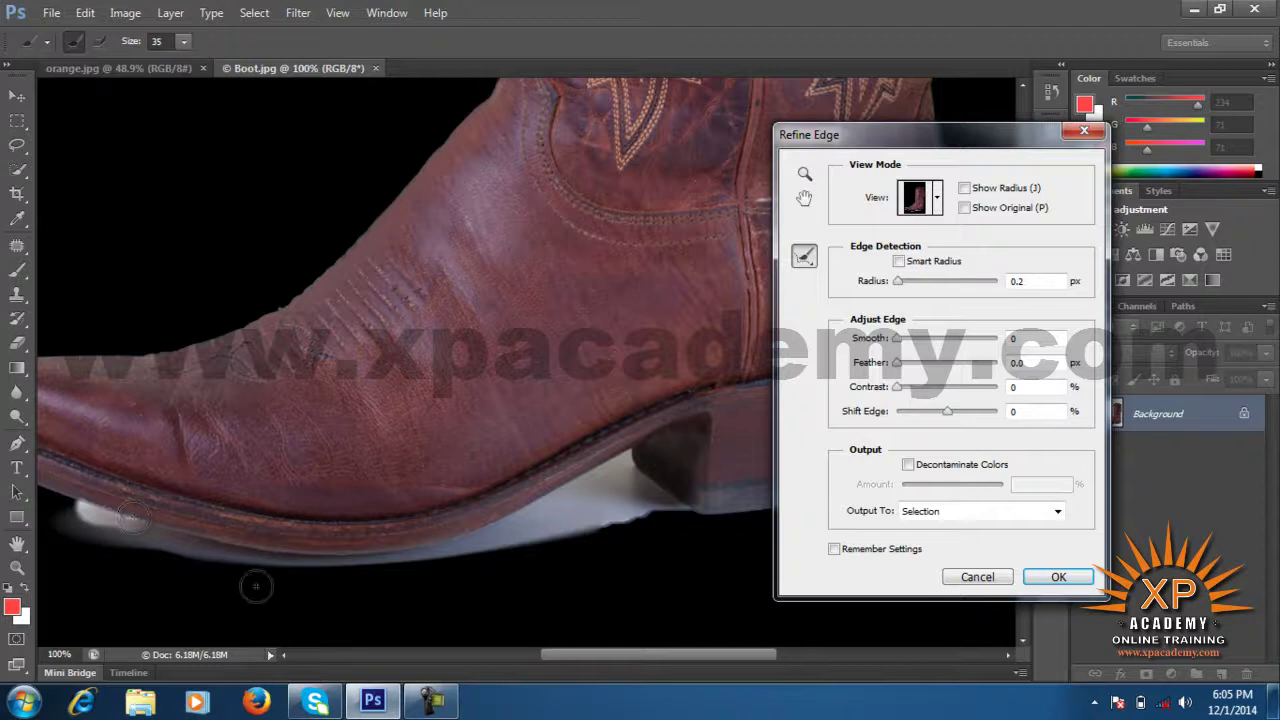
Step: Scroll back up to the boot's shaft and apply the refined selection with OK
{"action": "scroll", "coordinate": [704, 595], "scroll_direction": "down", "scroll_amount": 5}
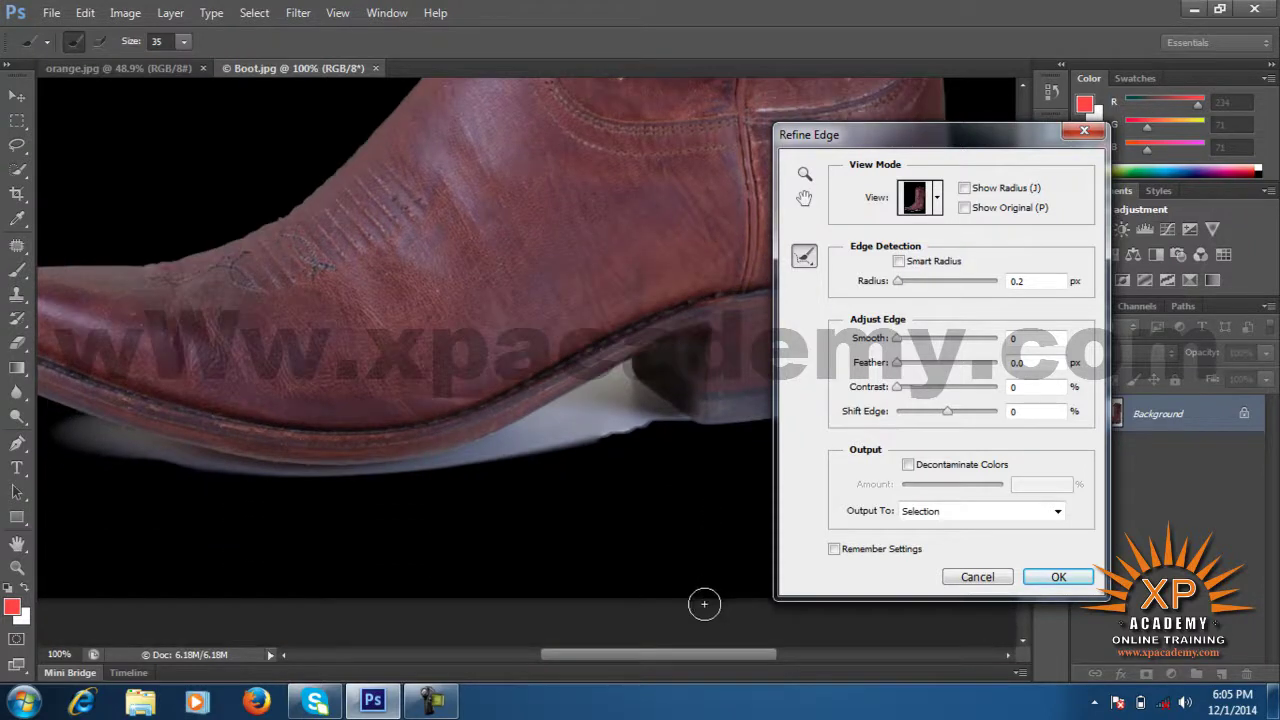
{"action": "scroll", "coordinate": [697, 606], "scroll_direction": "up", "scroll_amount": 3}
{"action": "scroll", "coordinate": [723, 466], "scroll_direction": "up", "scroll_amount": 1}
{"action": "scroll", "coordinate": [703, 520], "scroll_direction": "up", "scroll_amount": 5}
{"action": "scroll", "coordinate": [703, 530], "scroll_direction": "up", "scroll_amount": 4}
{"action": "scroll", "coordinate": [703, 530], "scroll_direction": "up", "scroll_amount": 4}
{"action": "scroll", "coordinate": [705, 527], "scroll_direction": "up", "scroll_amount": 4}
{"action": "scroll", "coordinate": [752, 463], "scroll_direction": "up", "scroll_amount": 4}
{"action": "scroll", "coordinate": [763, 466], "scroll_direction": "up", "scroll_amount": 4}
{"action": "scroll", "coordinate": [760, 475], "scroll_direction": "up", "scroll_amount": 4}
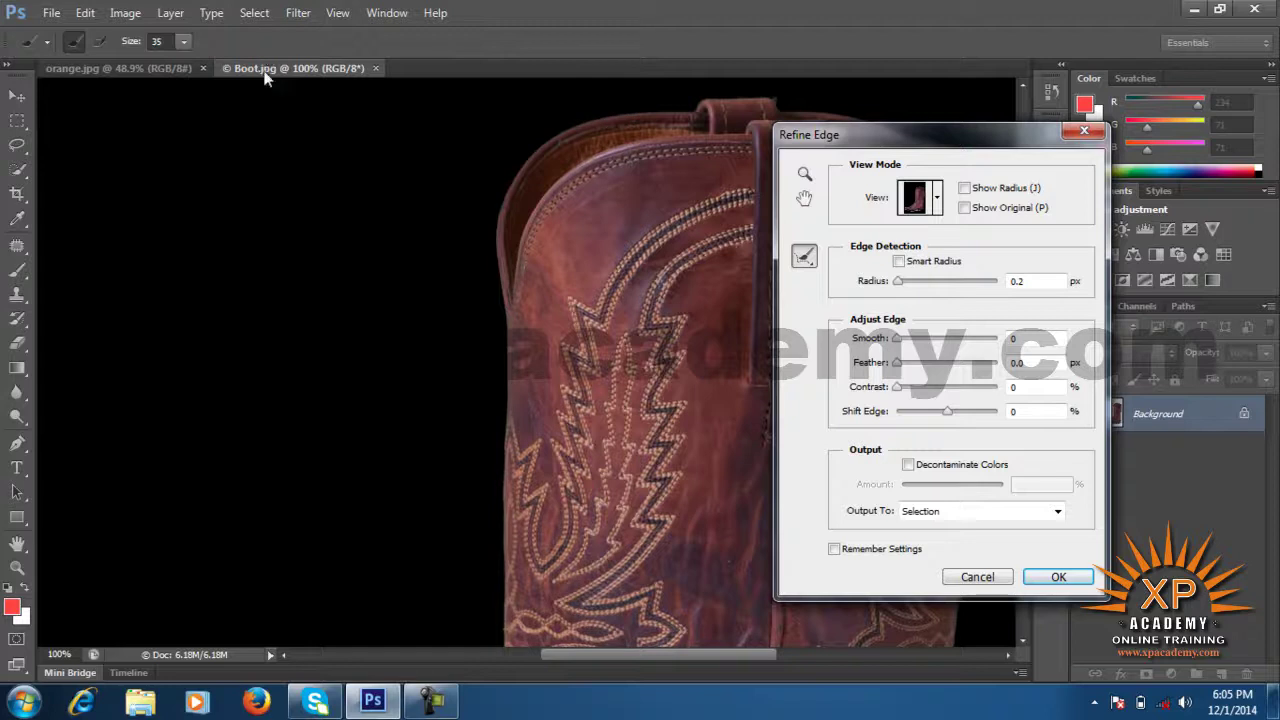
{"action": "left_click", "coordinate": [1046, 577]}
Step: In orange.jpg, quick-select the centre orange slice and open Refine Edge for it
{"action": "left_click", "coordinate": [94, 69]}
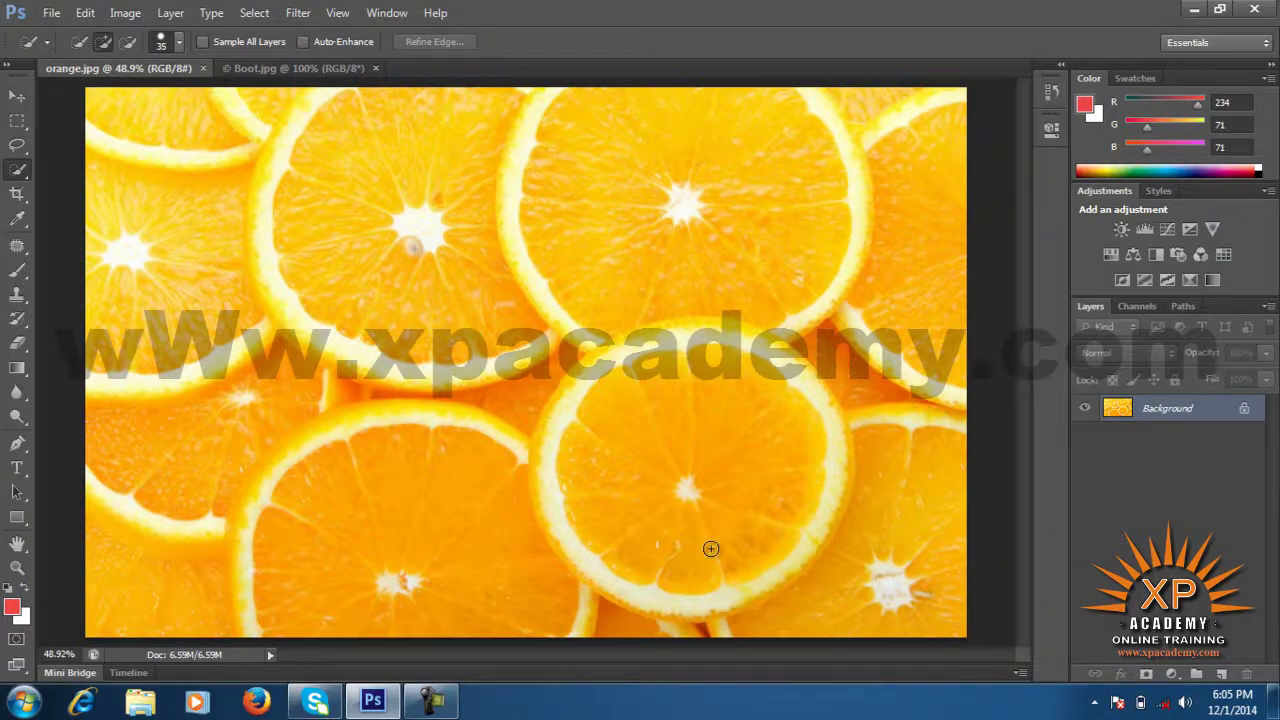
{"action": "left_click_drag", "start_coordinate": [754, 557], "coordinate": [628, 455]}
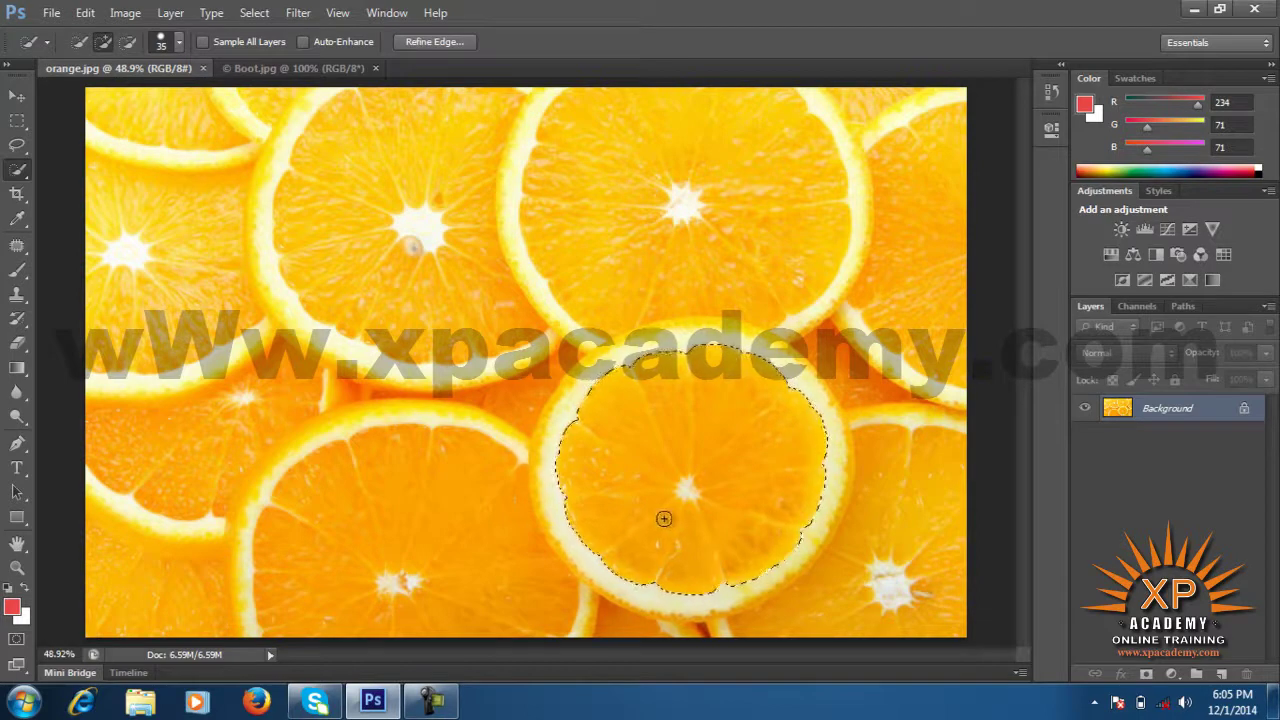
{"action": "left_click", "coordinate": [421, 45]}
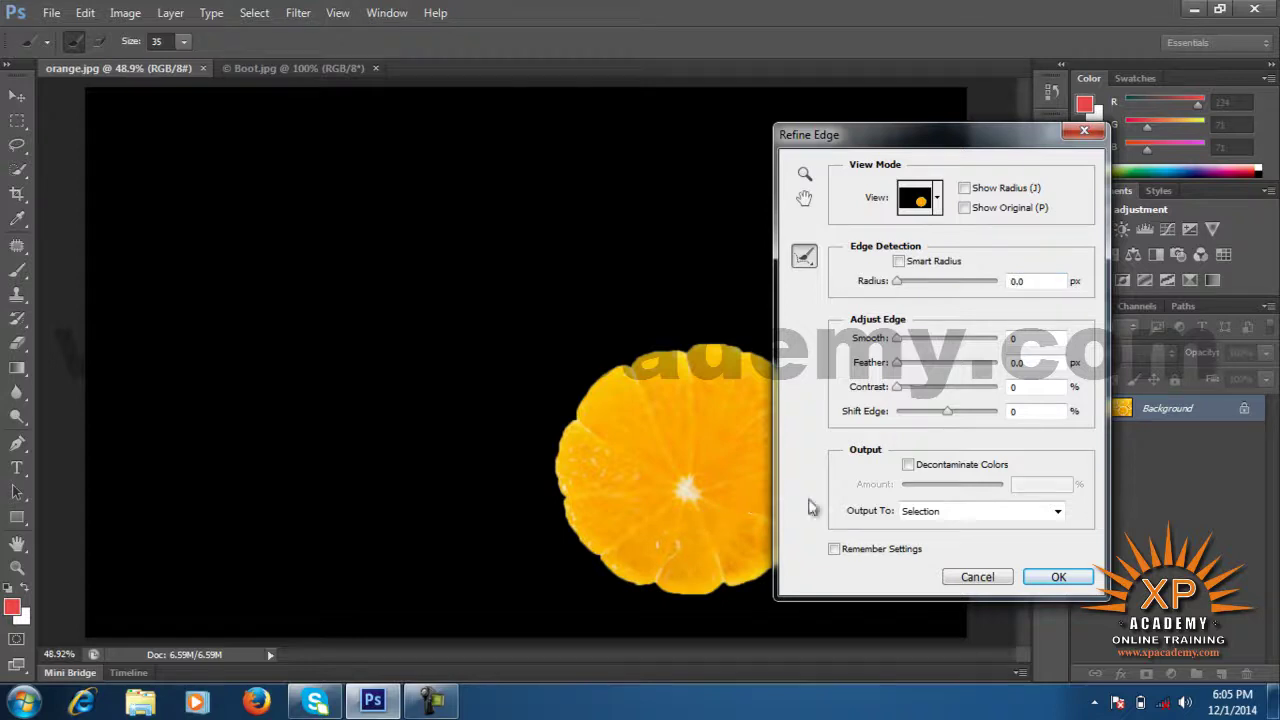
Step: Move the Refine Edge dialog aside, zoom into the slice, return to 100%, and pan it fully into view
{"action": "left_click_drag", "start_coordinate": [952, 146], "coordinate": [1005, 141]}
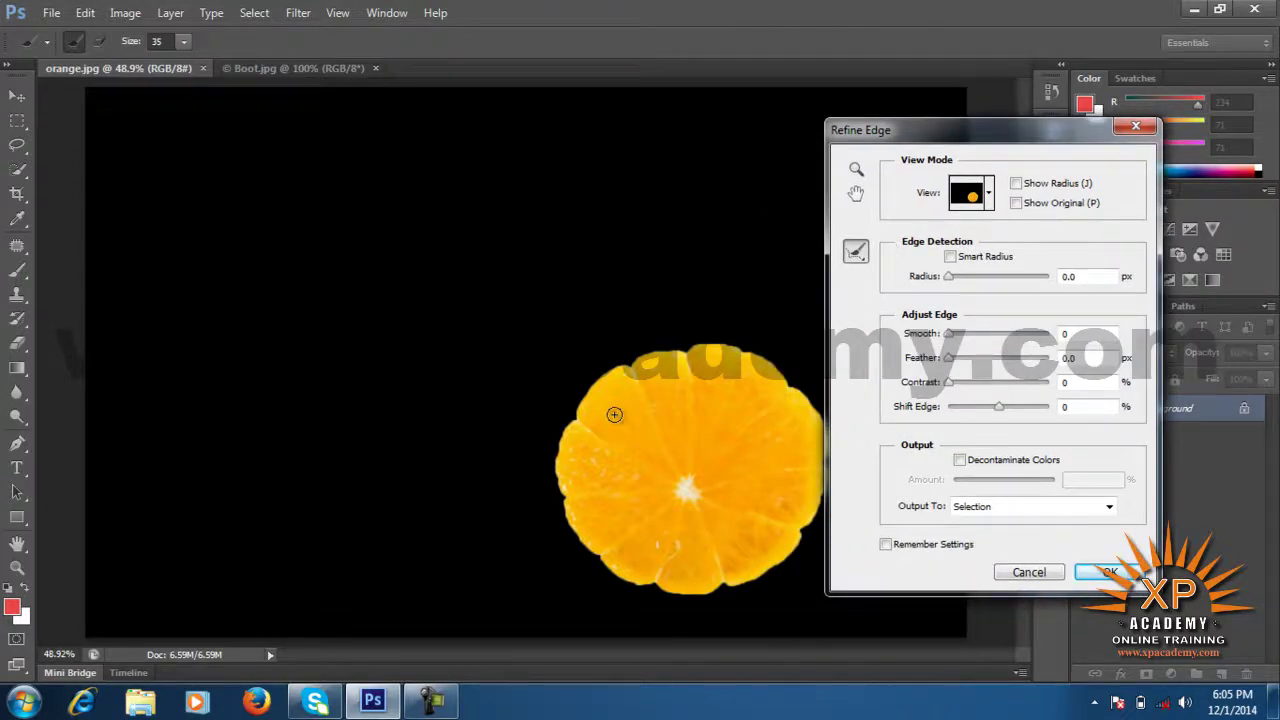
{"action": "left_click", "coordinate": [673, 466]}
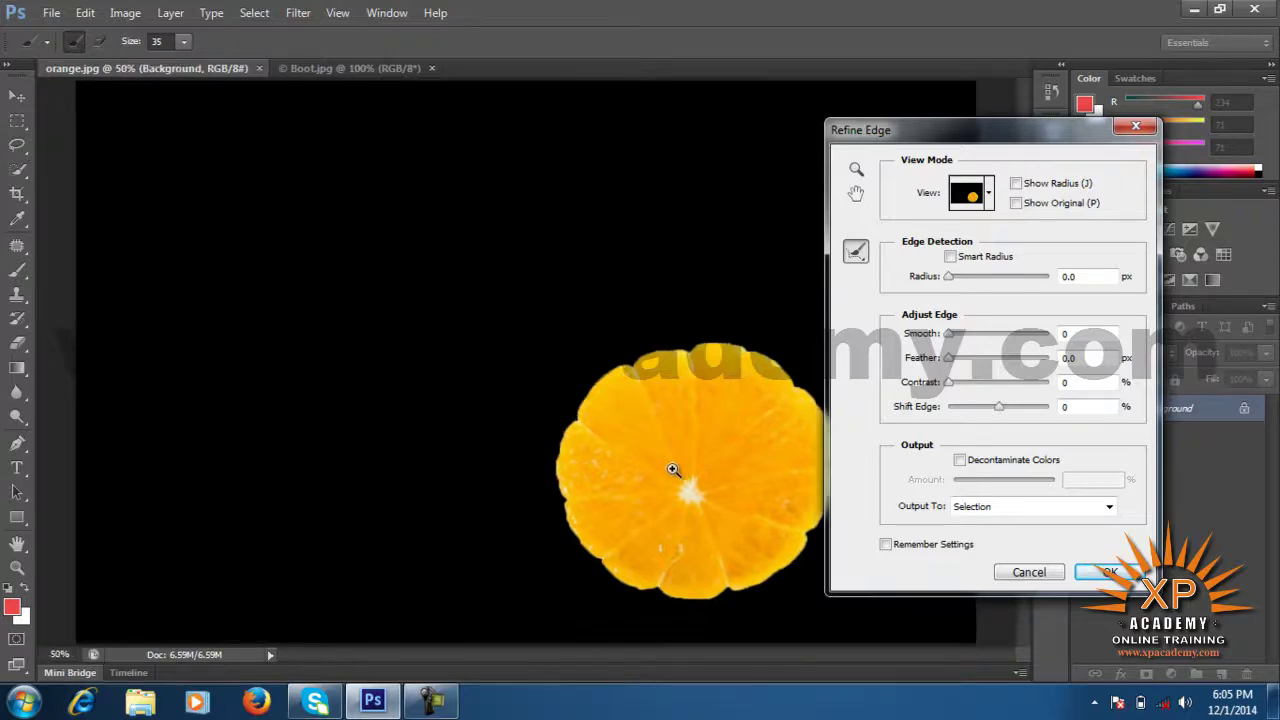
{"action": "left_click", "coordinate": [677, 472]}
{"action": "left_click", "coordinate": [685, 485]}
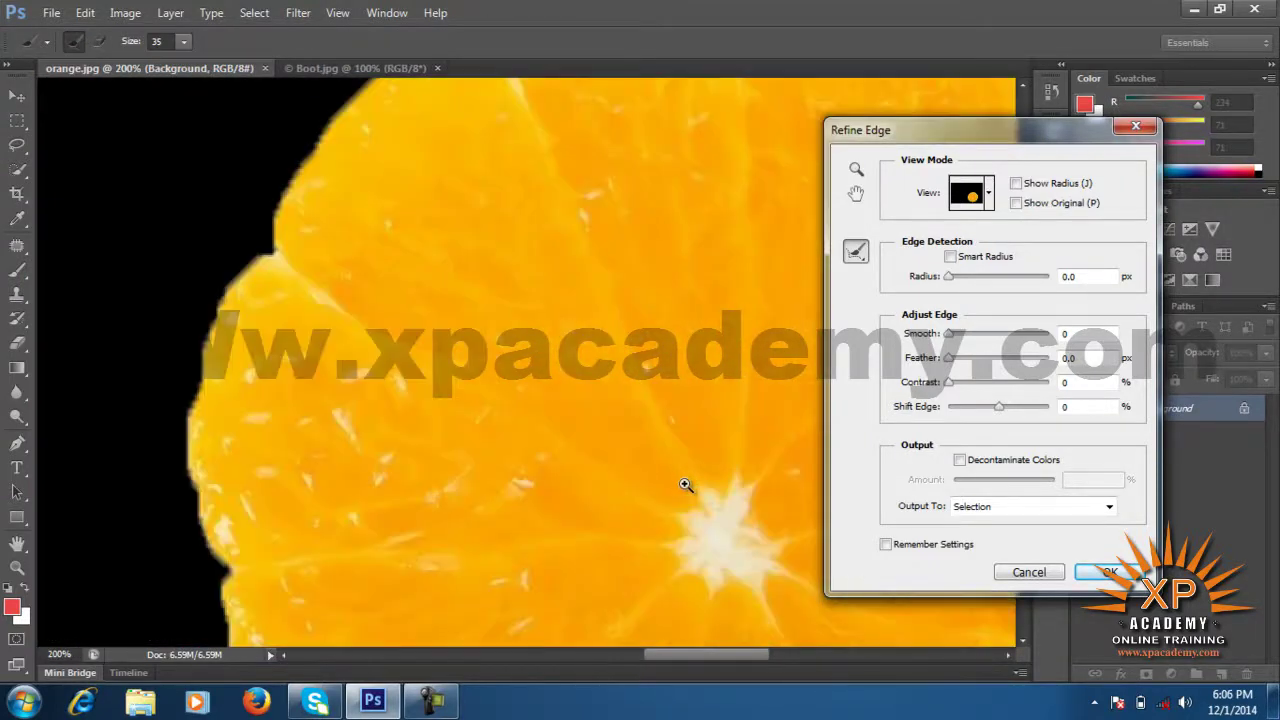
{"action": "key", "text": "e"}
{"action": "key", "text": "z"}
{"action": "left_click", "coordinate": [676, 466], "text": "alt"}
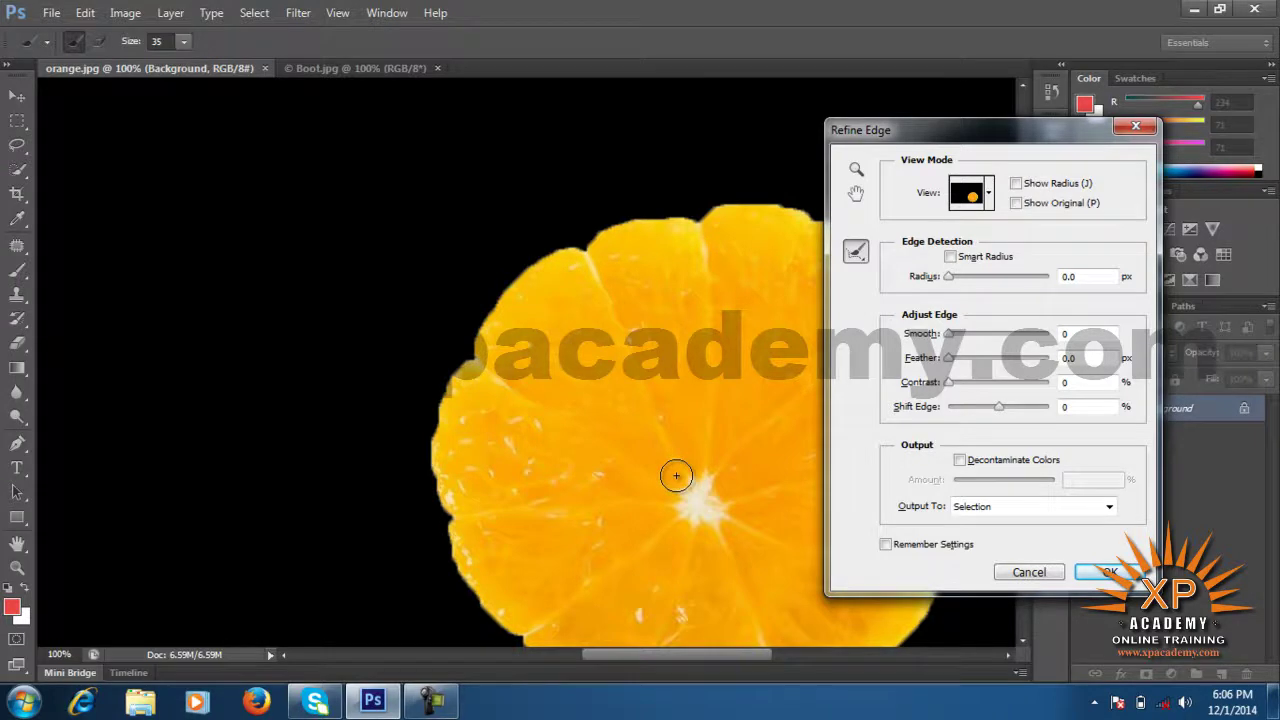
{"action": "mouse_move", "coordinate": [676, 476]}
{"action": "left_mouse_down"}
{"action": "mouse_move", "coordinate": [507, 367]}
{"action": "mouse_move", "coordinate": [477, 374]}
{"action": "left_mouse_up"}
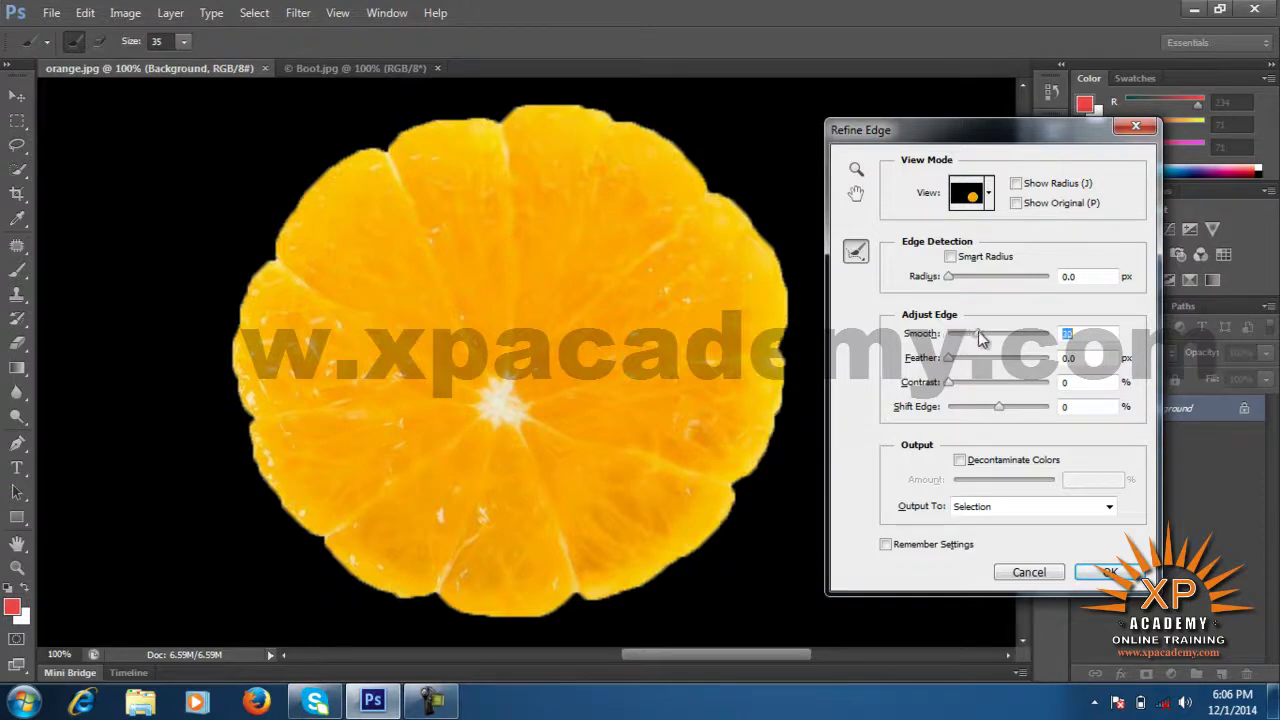
Step: Set Smooth to 52, brush the slice's left and bottom edge, and test Feather before returning it to 0
{"action": "left_click_drag", "start_coordinate": [985, 334], "coordinate": [950, 334]}
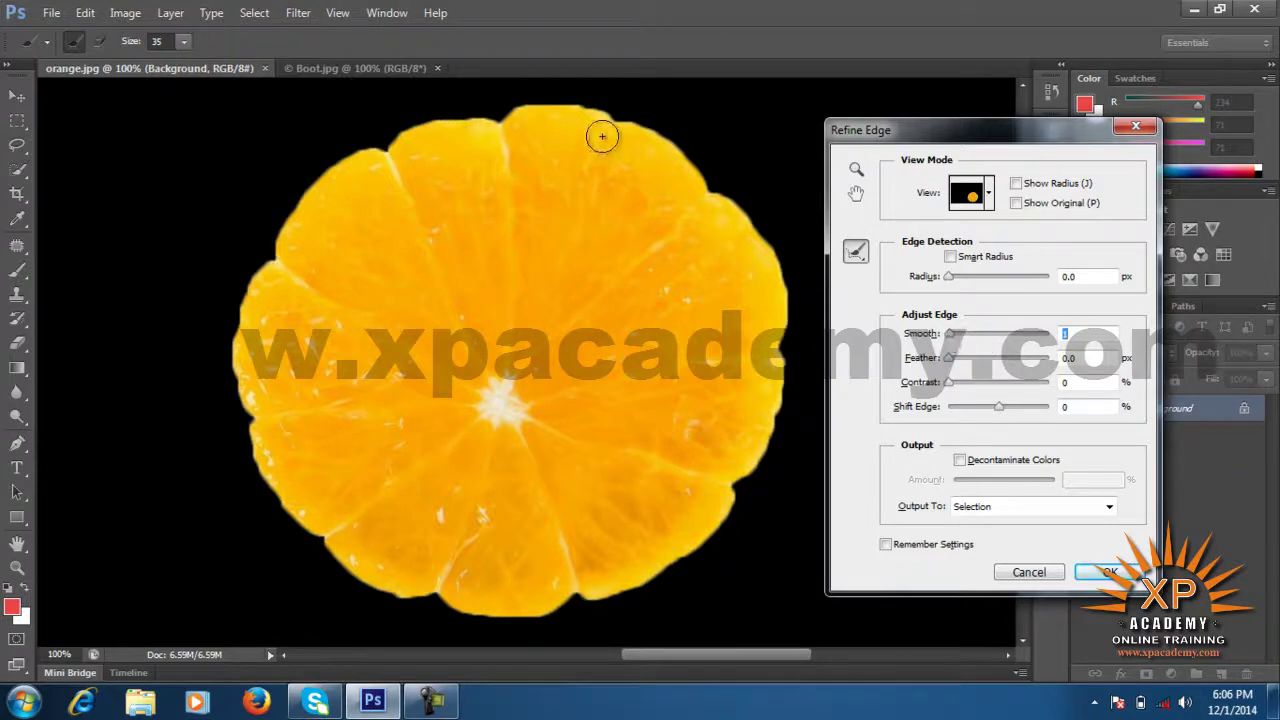
{"action": "left_click_drag", "start_coordinate": [957, 341], "coordinate": [973, 341]}
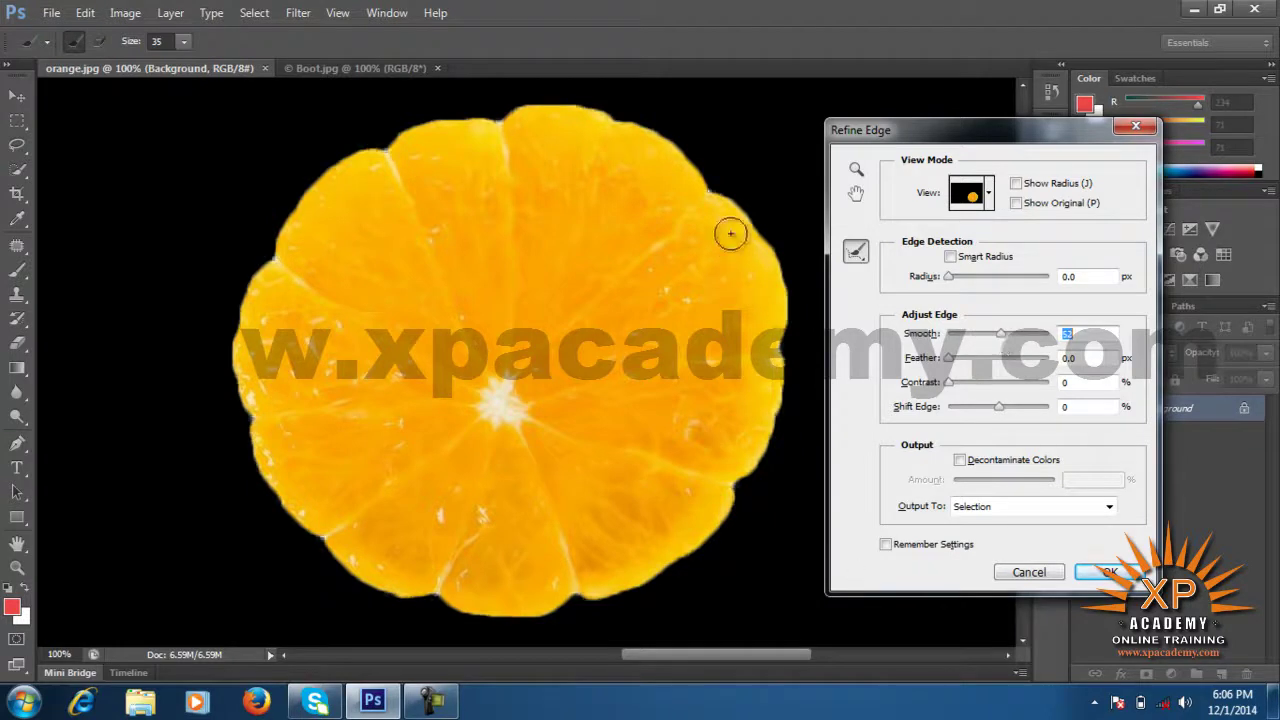
{"action": "left_click_drag", "start_coordinate": [271, 251], "coordinate": [652, 560]}
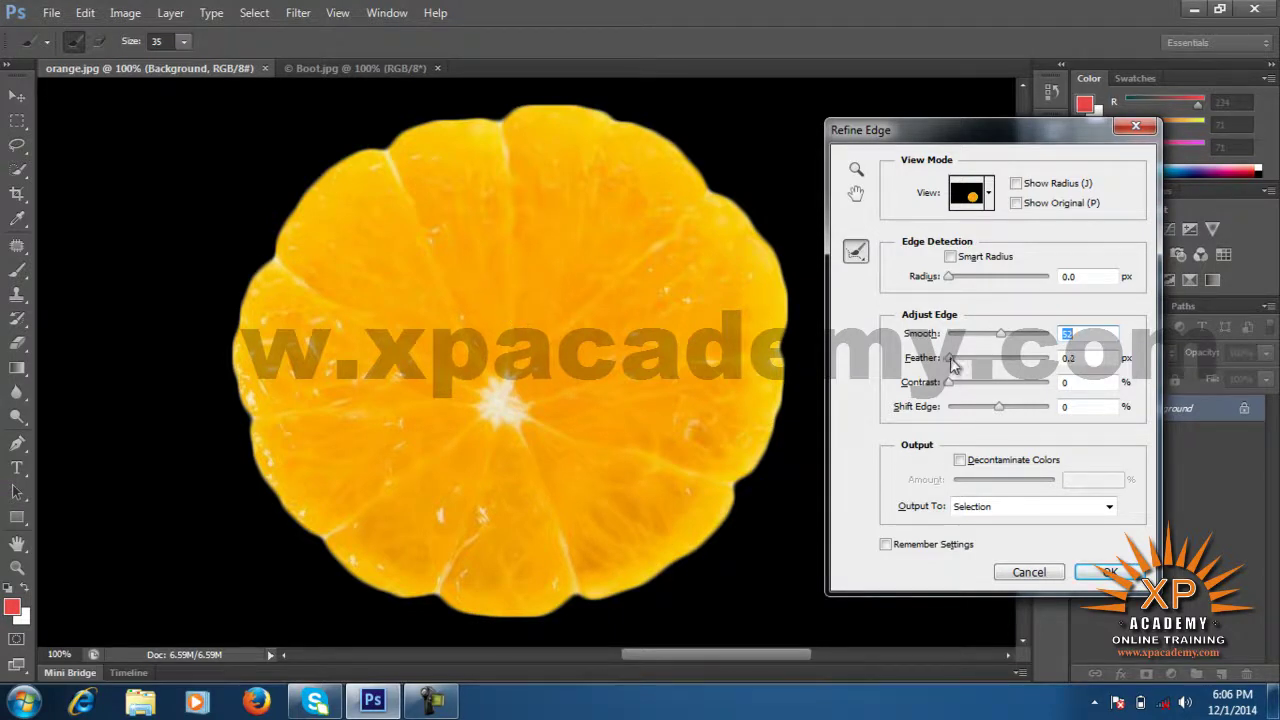
{"action": "left_click_drag", "start_coordinate": [958, 360], "coordinate": [1000, 358]}
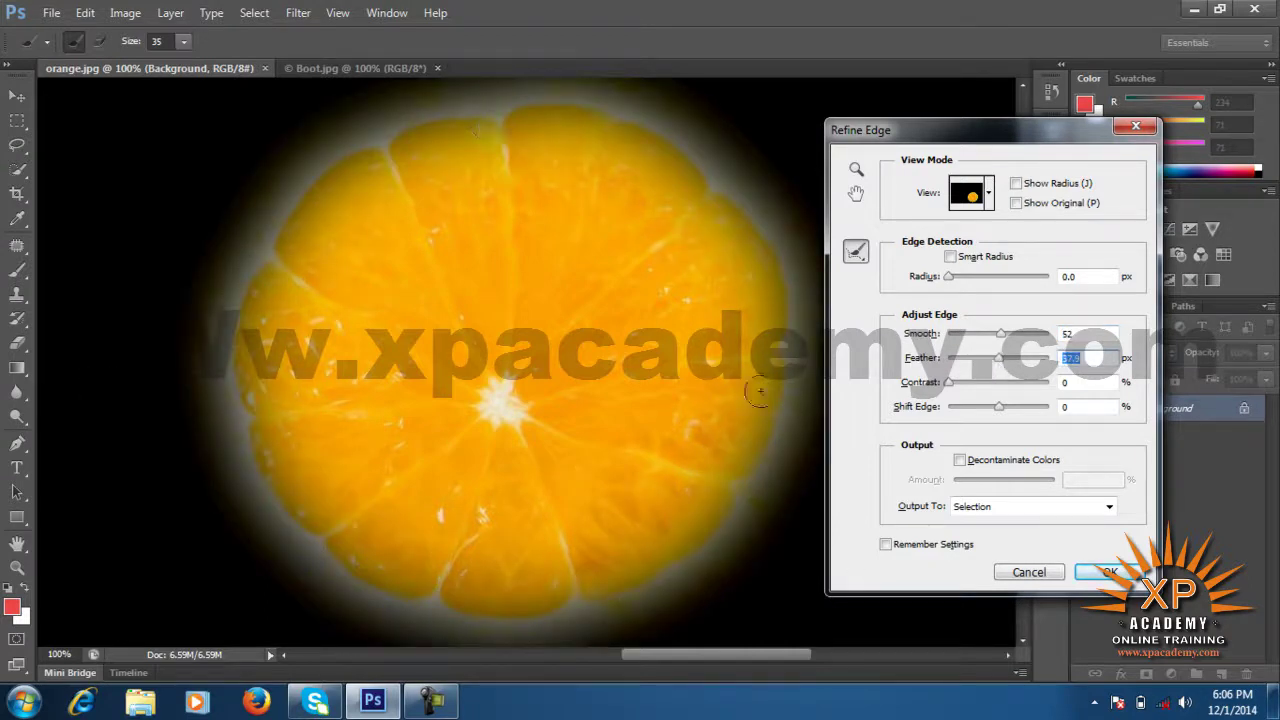
{"action": "left_click_drag", "start_coordinate": [997, 364], "coordinate": [976, 364]}
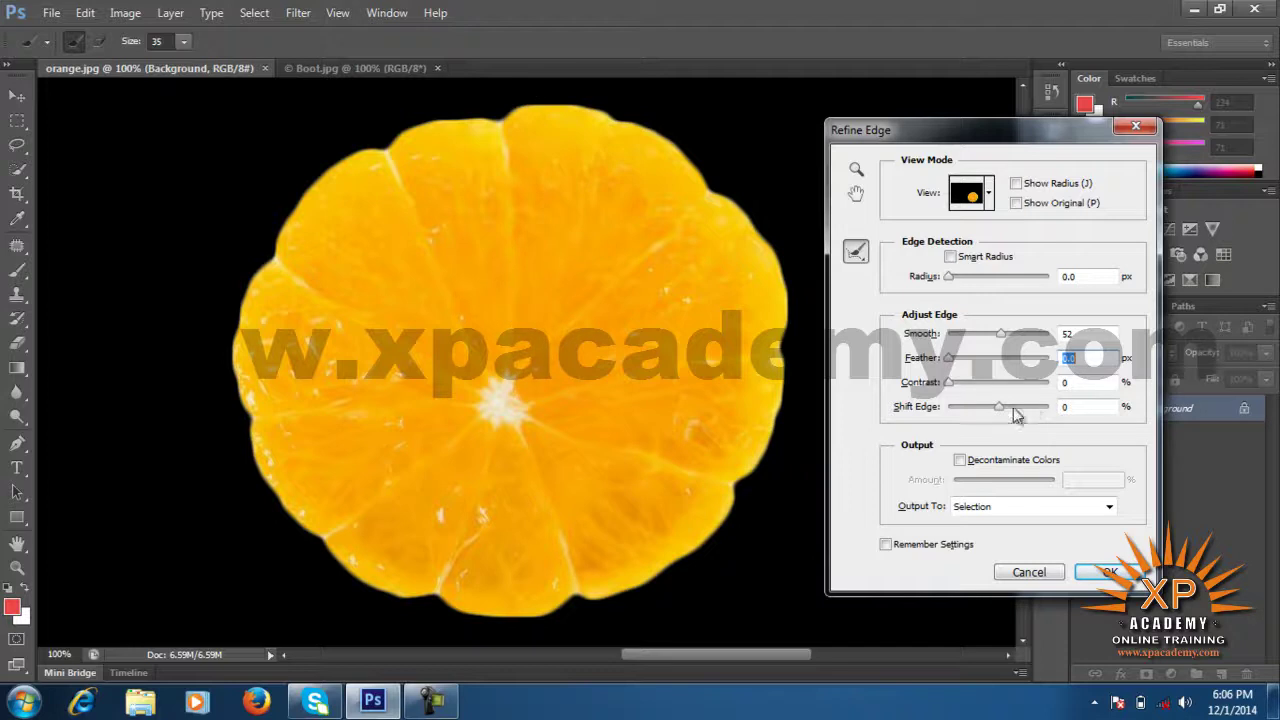
Step: Apply a Refine Edge to the orange slice with Shift Edge at -100 and Smooth raised
{"action": "left_click_drag", "start_coordinate": [1002, 416], "coordinate": [1025, 418]}
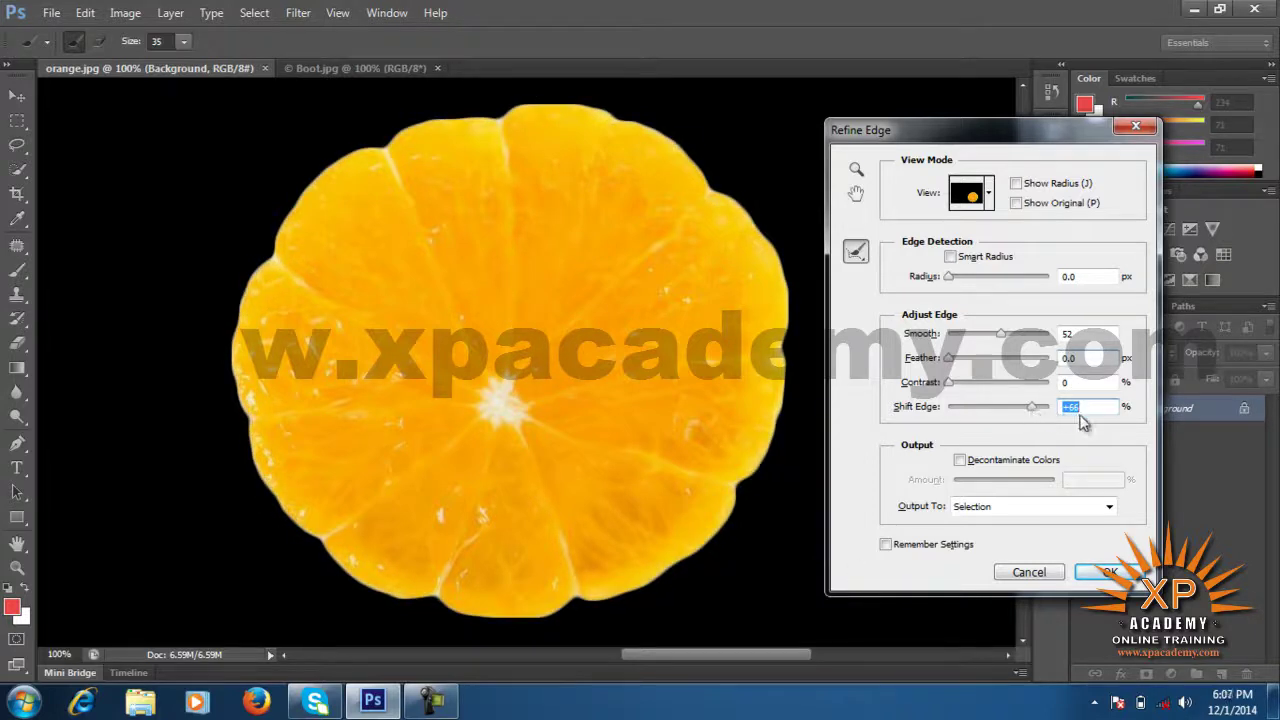
{"action": "left_click_drag", "start_coordinate": [1002, 340], "coordinate": [930, 342]}
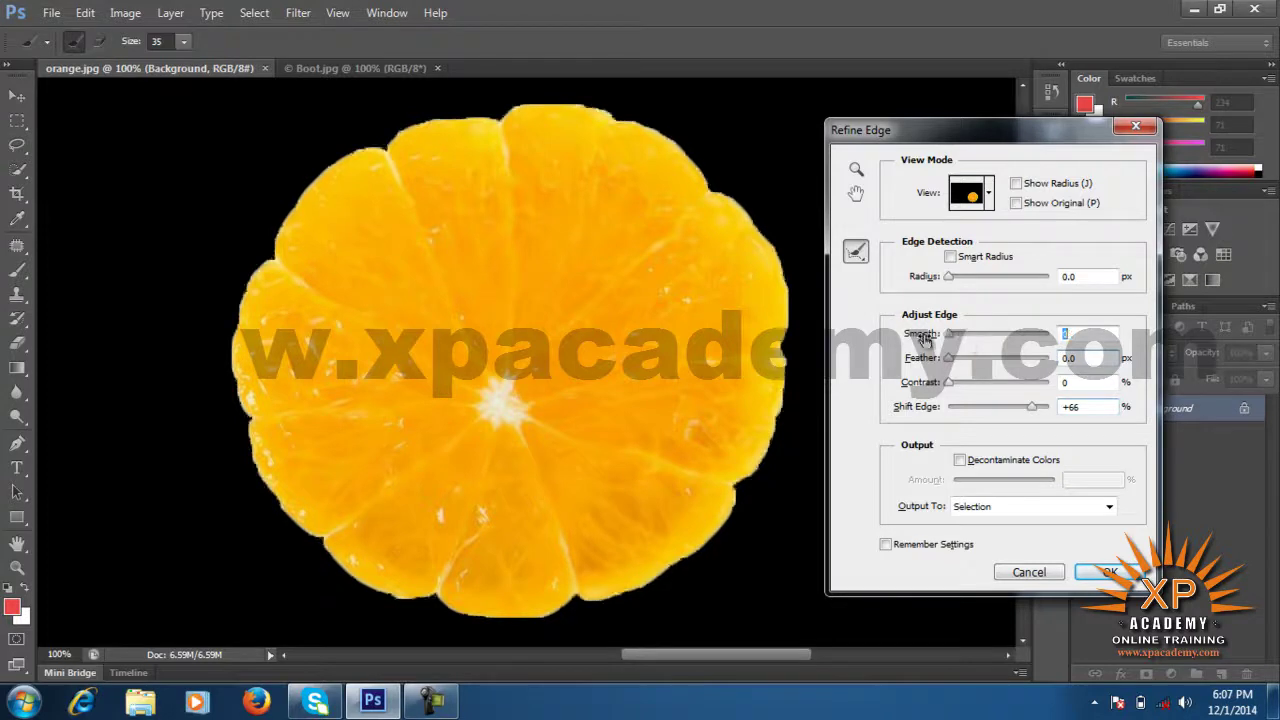
{"action": "left_click_drag", "start_coordinate": [1038, 414], "coordinate": [1056, 412]}
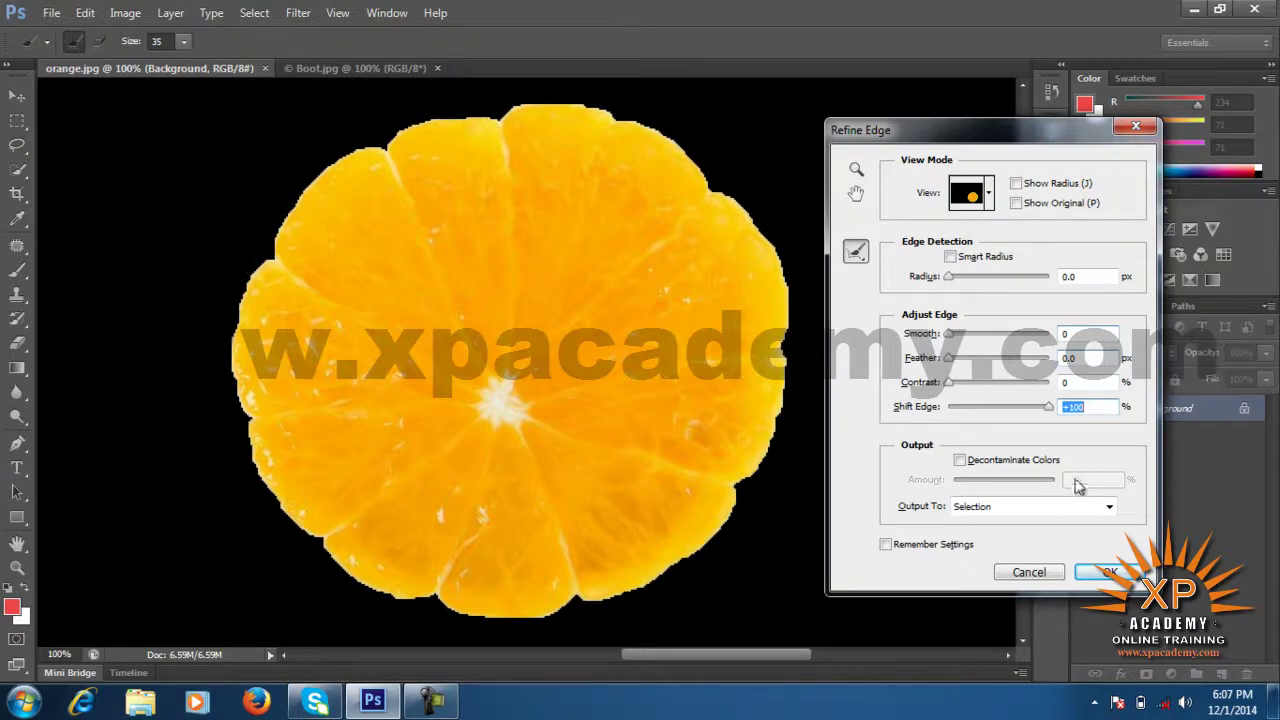
{"action": "left_click_drag", "start_coordinate": [1049, 410], "coordinate": [920, 410]}
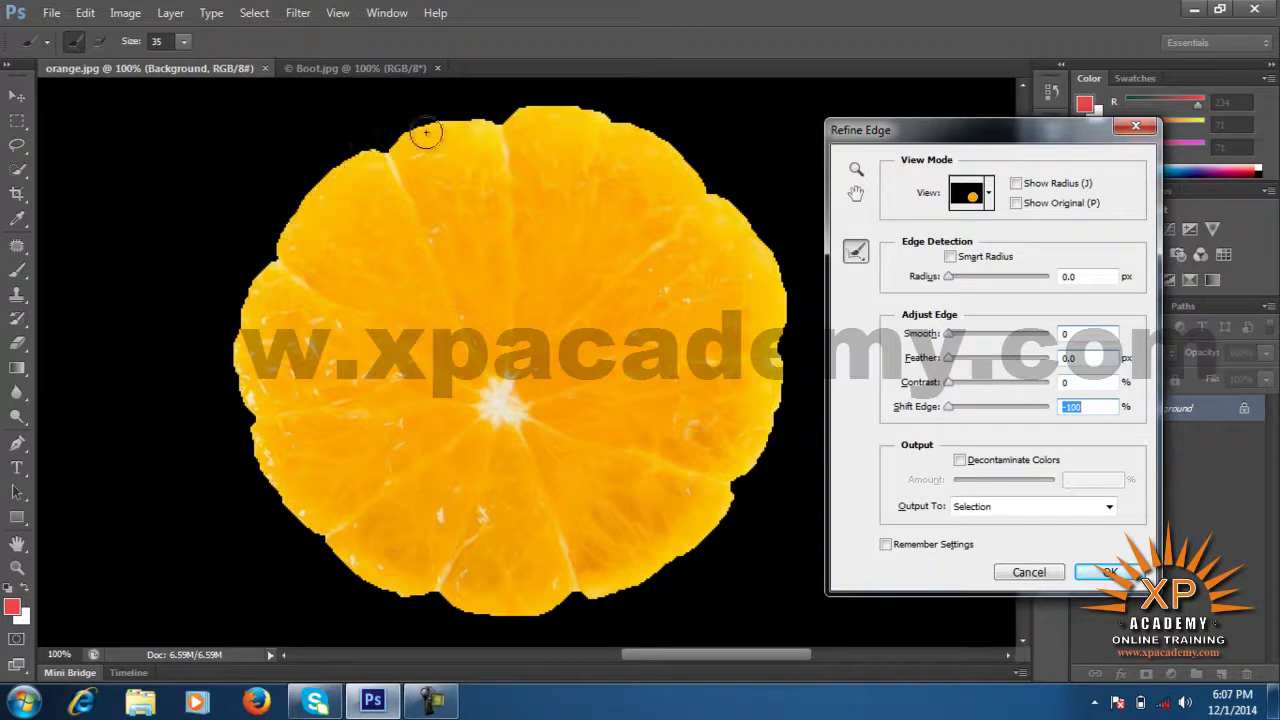
{"action": "left_click_drag", "start_coordinate": [951, 336], "coordinate": [1018, 344]}
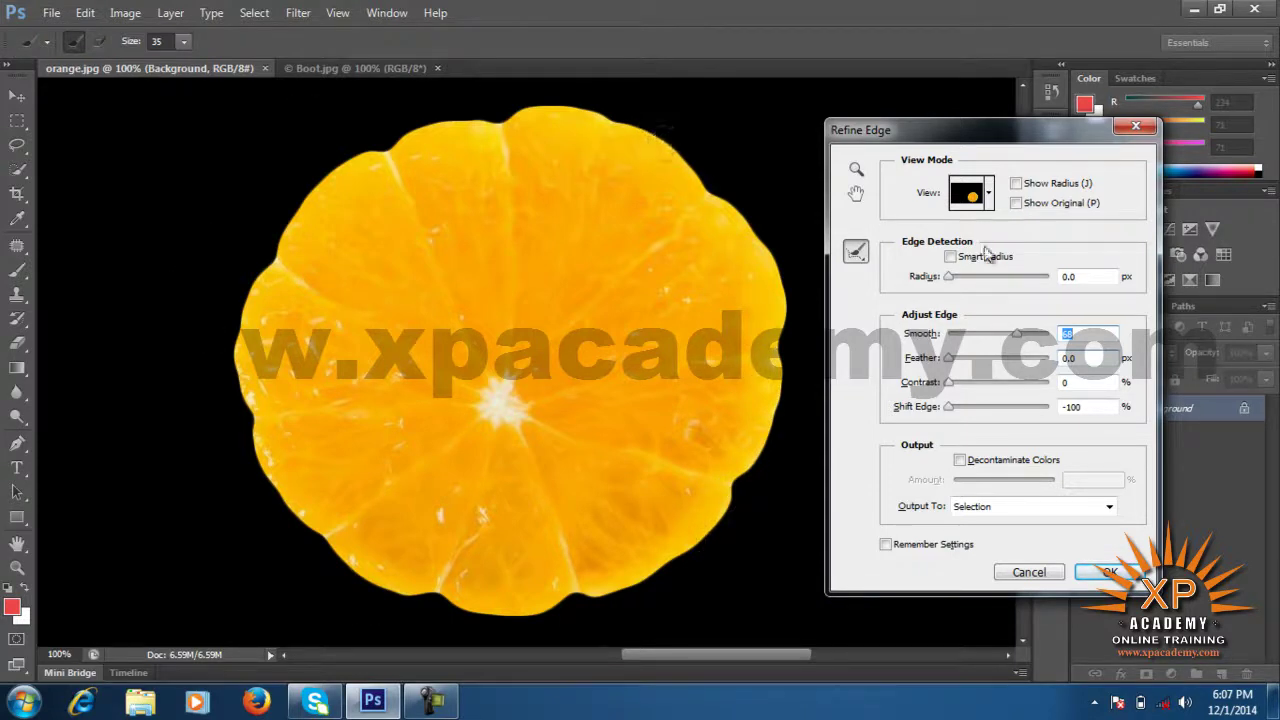
{"action": "left_click", "coordinate": [1108, 576]}
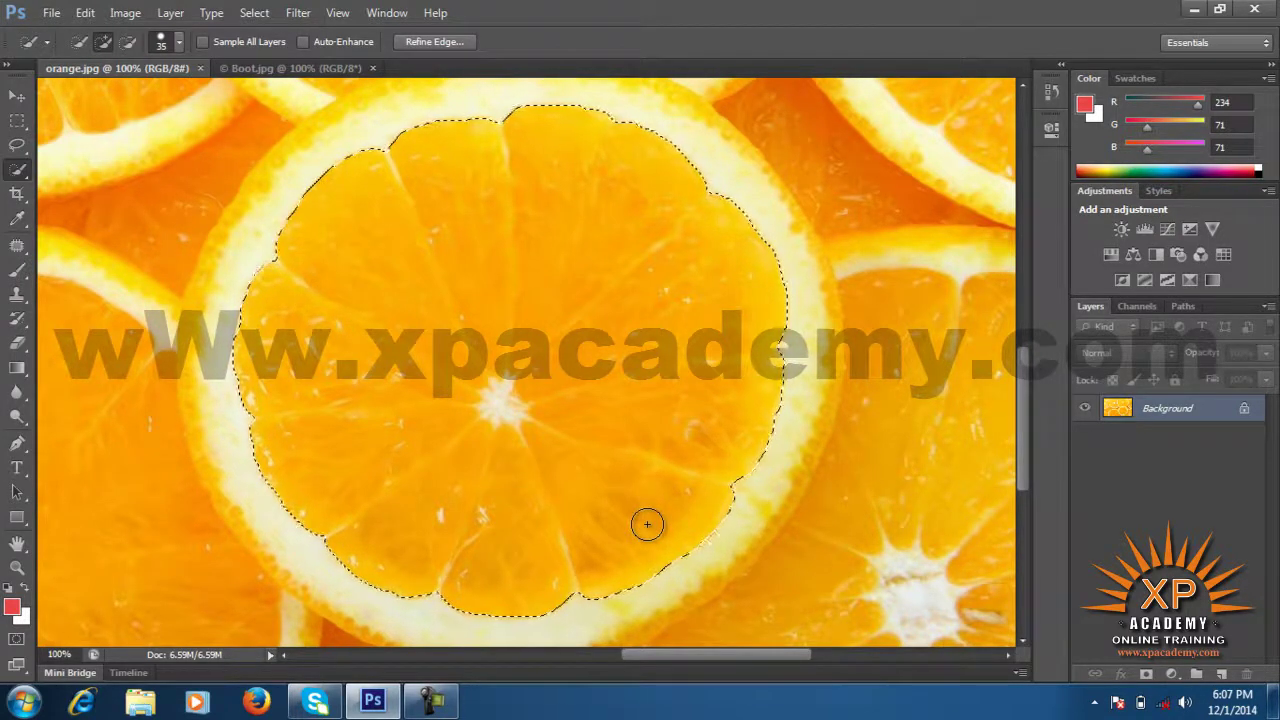
Step: Deselect, then quick-select the top orange slice's whole interior flesh with Auto-Enhance on
{"action": "key", "text": "ctrl+d"}
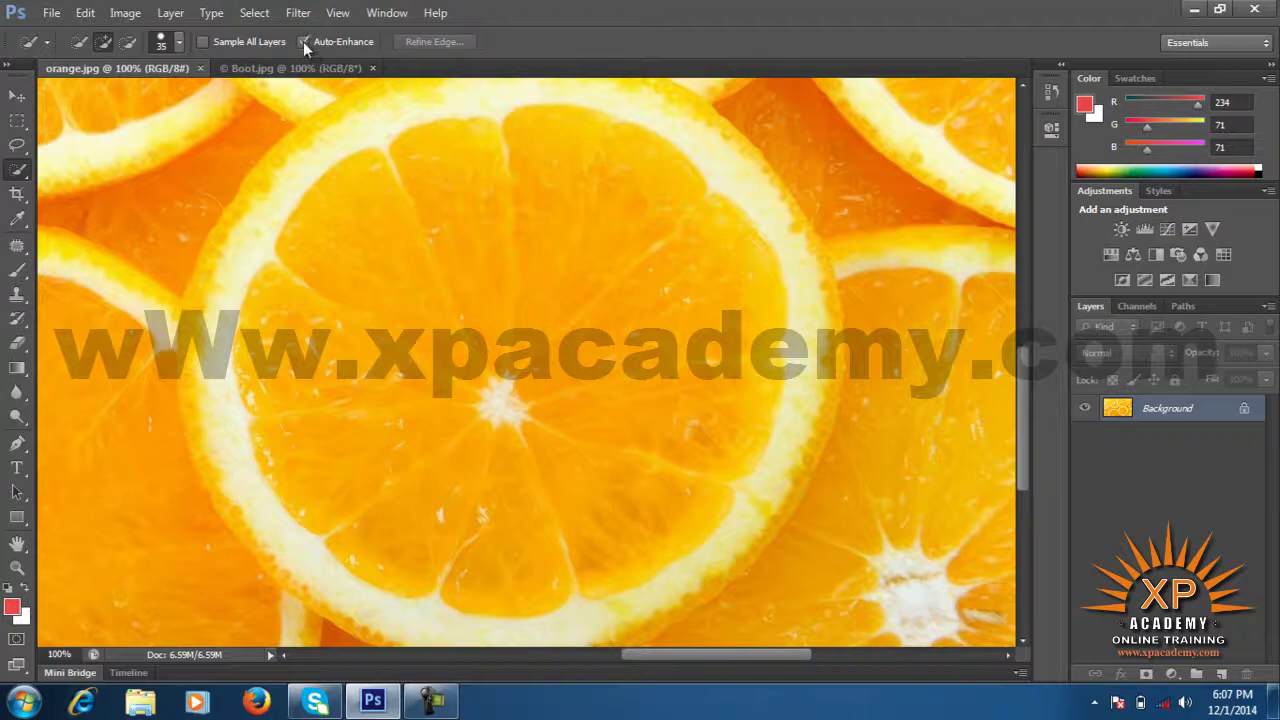
{"action": "scroll", "coordinate": [460, 390], "scroll_direction": "down", "scroll_amount": 2}
{"action": "scroll", "coordinate": [521, 525], "scroll_direction": "up", "scroll_amount": 4}
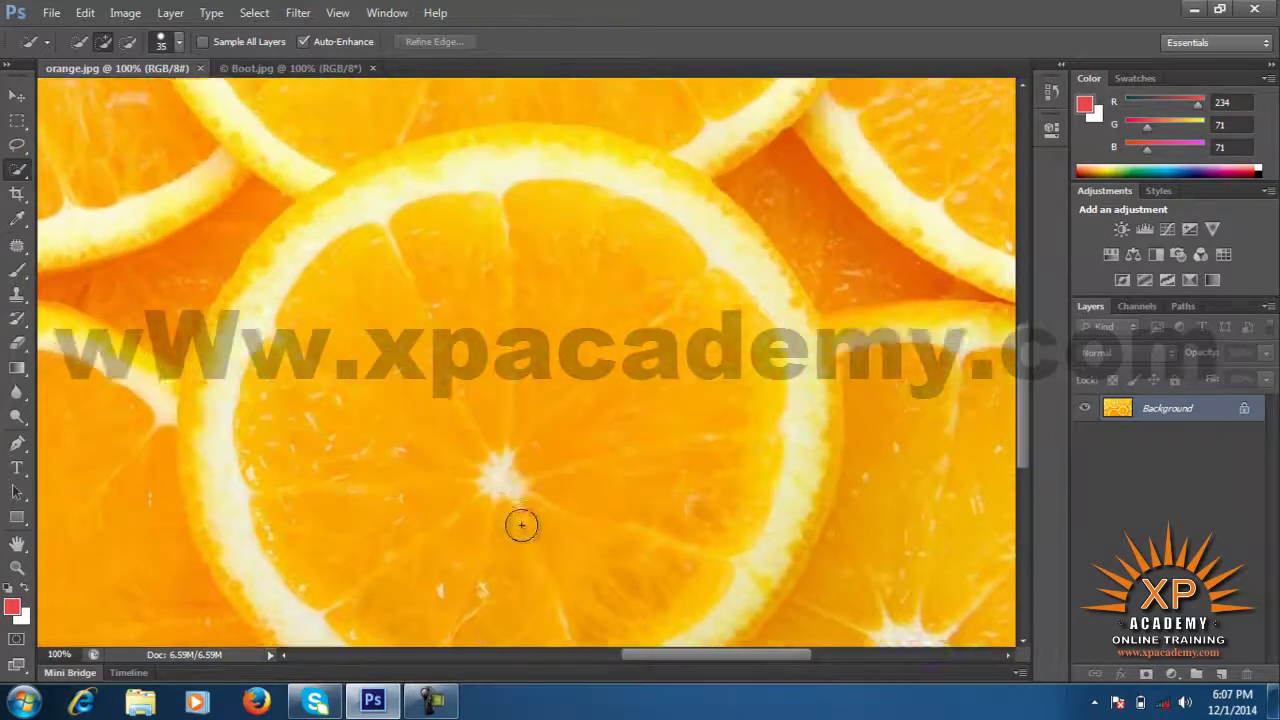
{"action": "scroll", "coordinate": [521, 525], "scroll_direction": "up", "scroll_amount": 3}
{"action": "scroll", "coordinate": [521, 525], "scroll_direction": "down", "scroll_amount": 8}
{"action": "scroll", "coordinate": [523, 522], "scroll_direction": "up", "scroll_amount": 2}
{"action": "scroll", "coordinate": [524, 521], "scroll_direction": "up", "scroll_amount": 2}
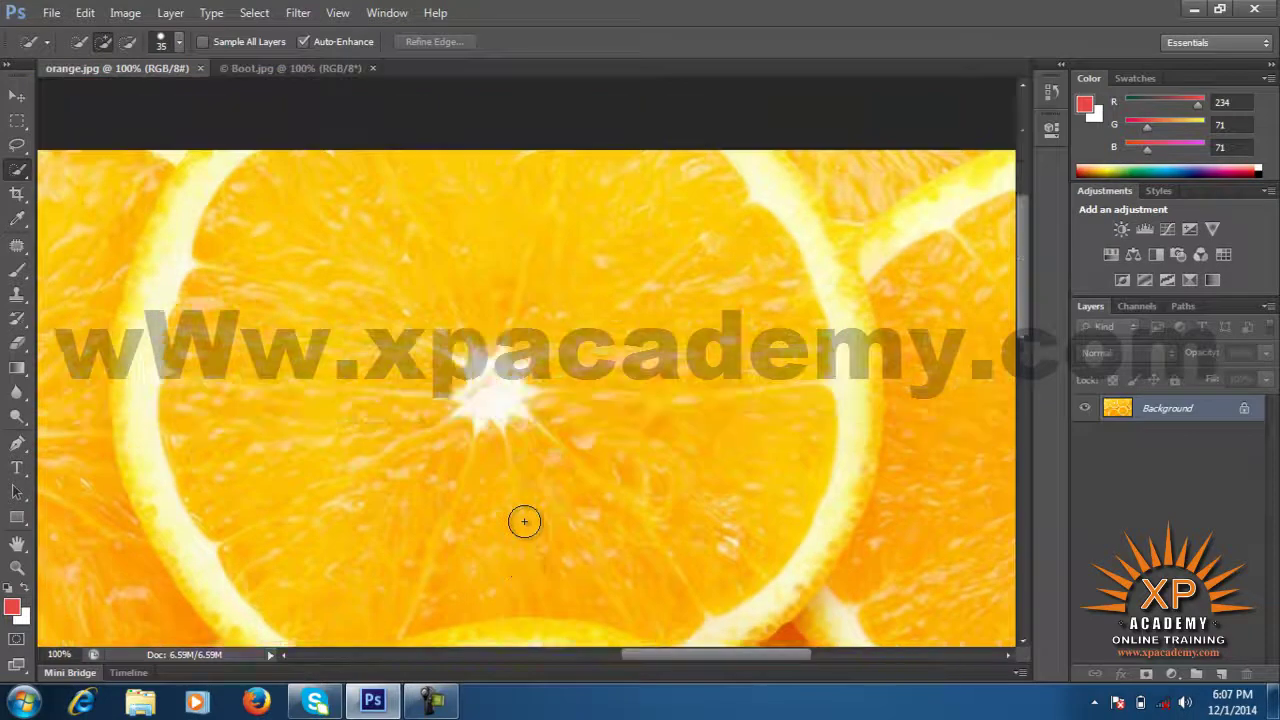
{"action": "scroll", "coordinate": [523, 520], "scroll_direction": "down", "scroll_amount": 1}
{"action": "left_click_drag", "start_coordinate": [525, 522], "coordinate": [461, 485]}
{"action": "left_click_drag", "start_coordinate": [313, 395], "coordinate": [527, 245]}
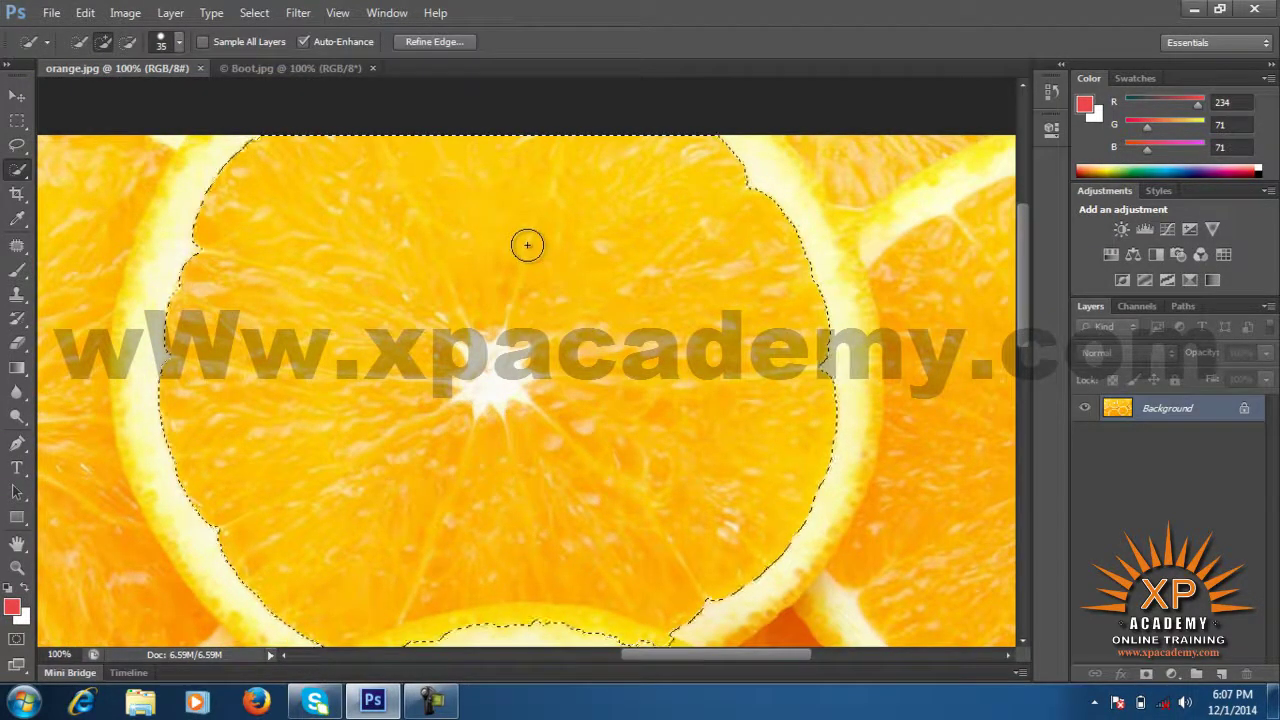
{"action": "left_click", "coordinate": [418, 43]}
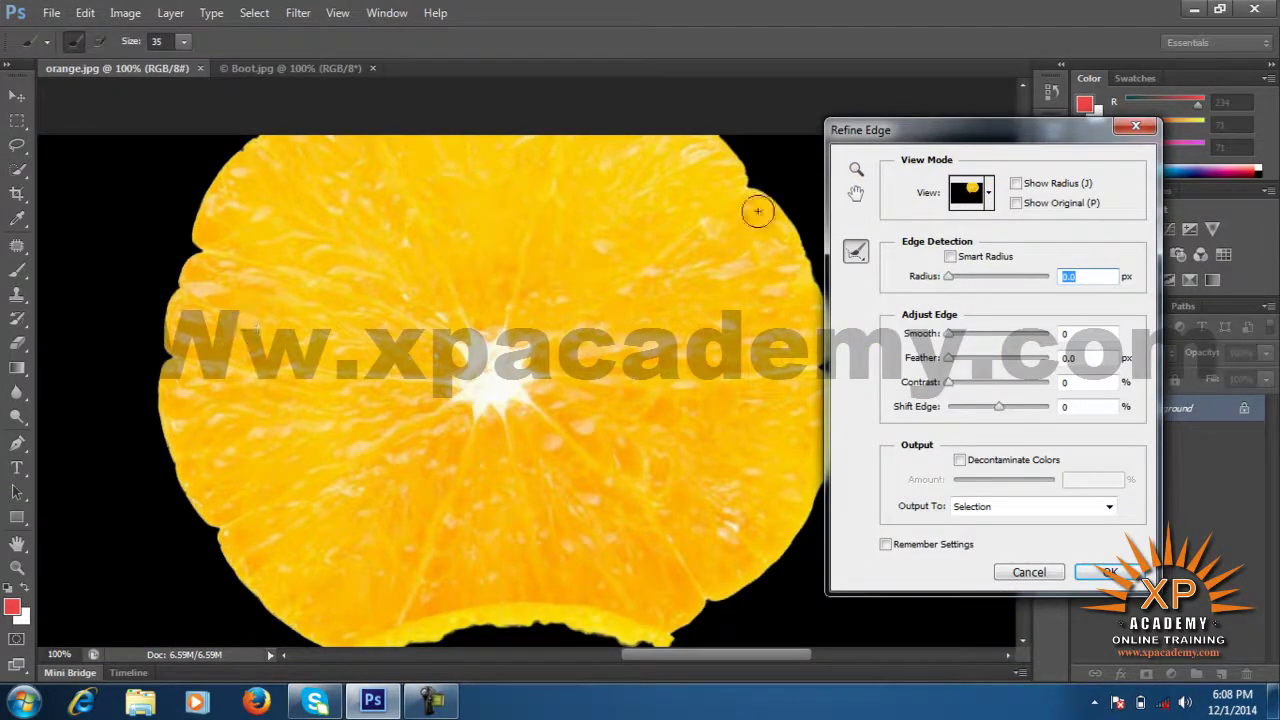
{"action": "left_click_drag", "start_coordinate": [219, 180], "coordinate": [247, 149]}
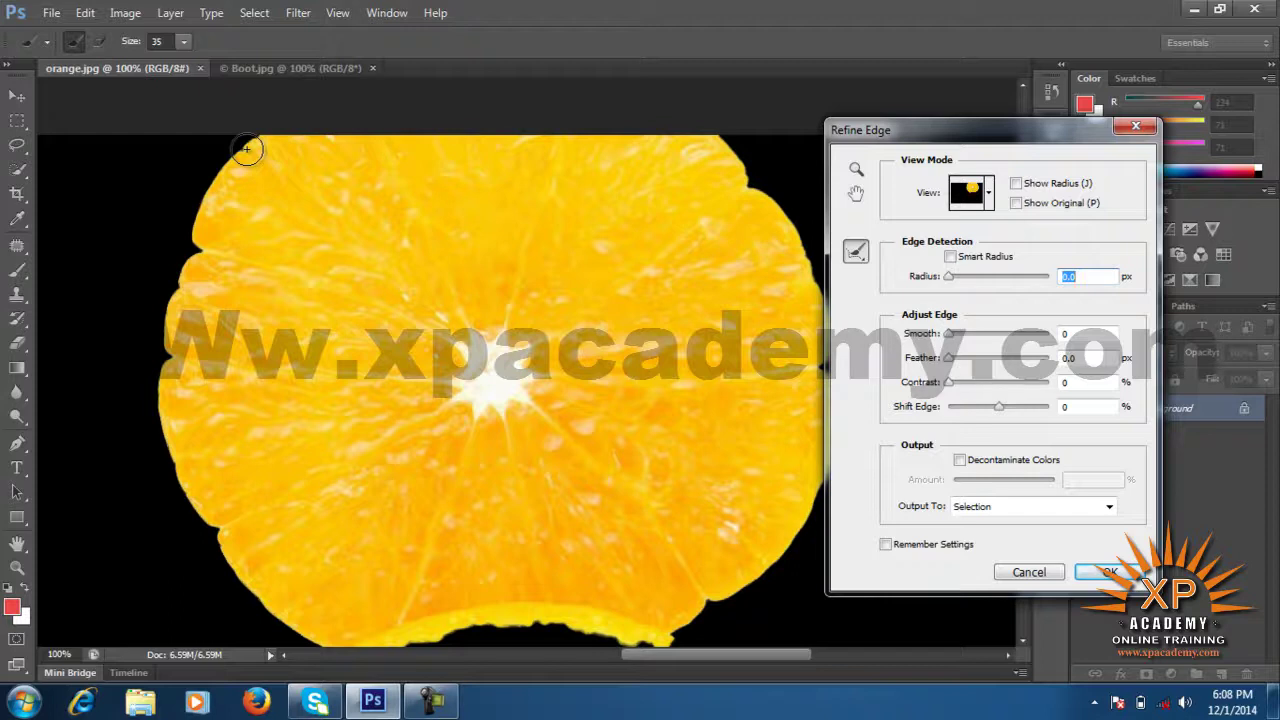
{"action": "left_click_drag", "start_coordinate": [948, 334], "coordinate": [984, 336]}
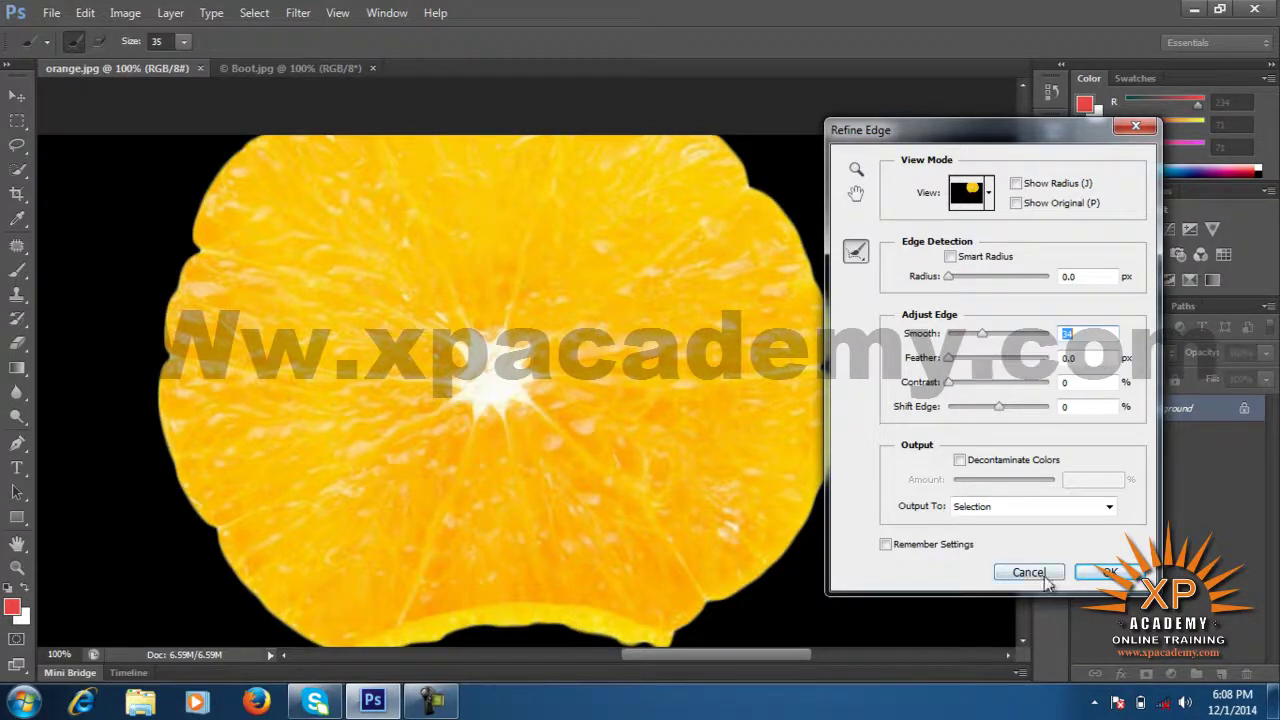
{"action": "left_click", "coordinate": [1100, 575]}
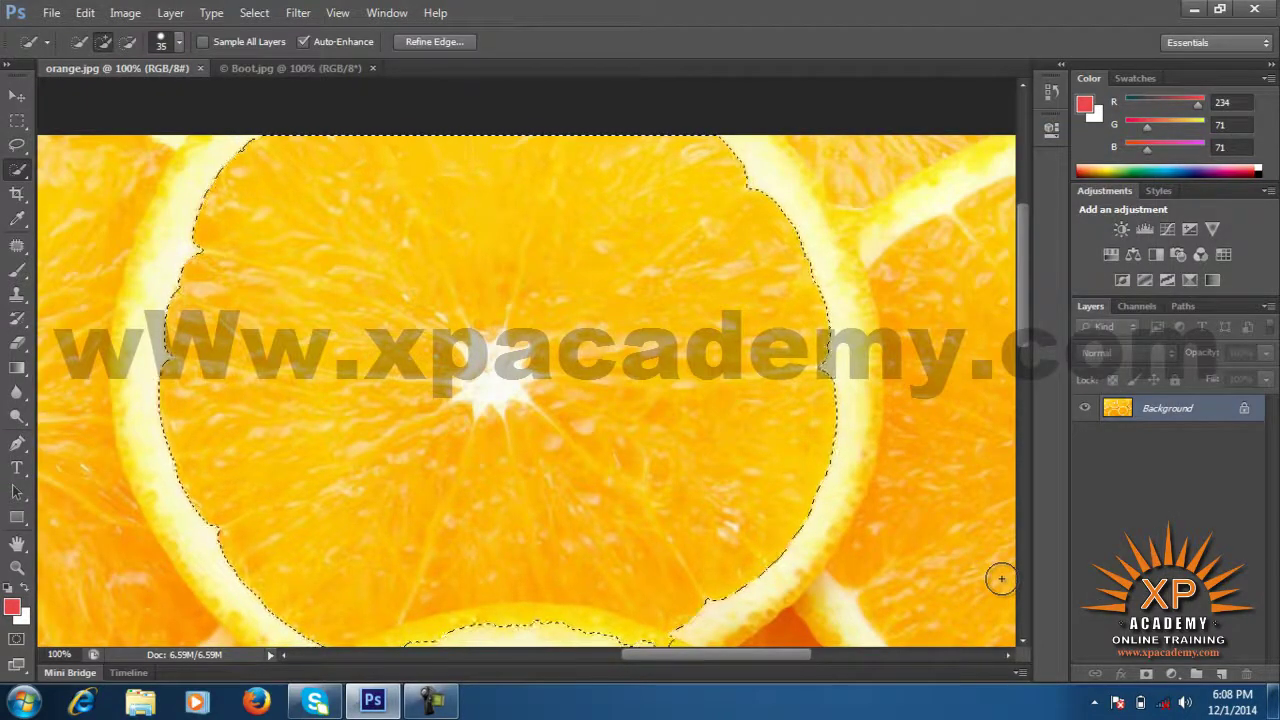
{"action": "scroll", "coordinate": [774, 526], "scroll_direction": "down", "scroll_amount": 1}
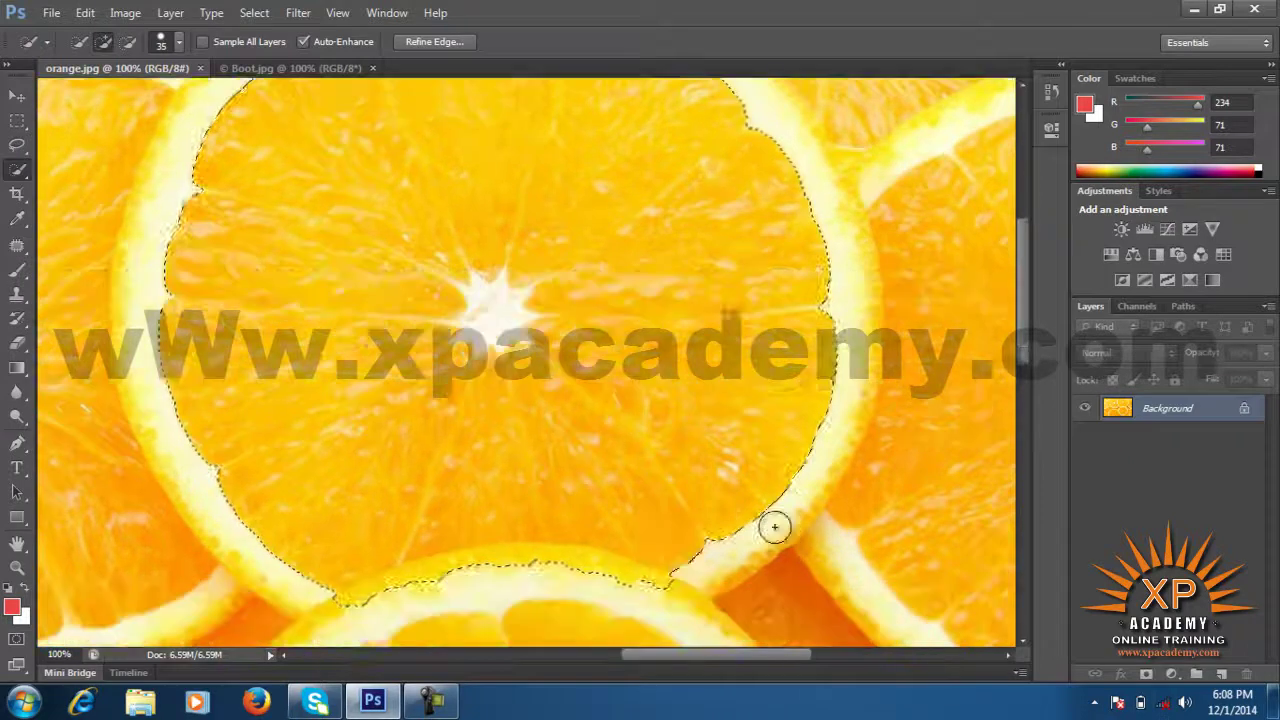
{"action": "scroll", "coordinate": [766, 537], "scroll_direction": "down", "scroll_amount": 1}
{"action": "scroll", "coordinate": [770, 549], "scroll_direction": "down", "scroll_amount": 1}
{"action": "scroll", "coordinate": [770, 549], "scroll_direction": "down", "scroll_amount": 1}
{"action": "scroll", "coordinate": [769, 550], "scroll_direction": "down", "scroll_amount": 1}
{"action": "scroll", "coordinate": [769, 552], "scroll_direction": "down", "scroll_amount": 1}
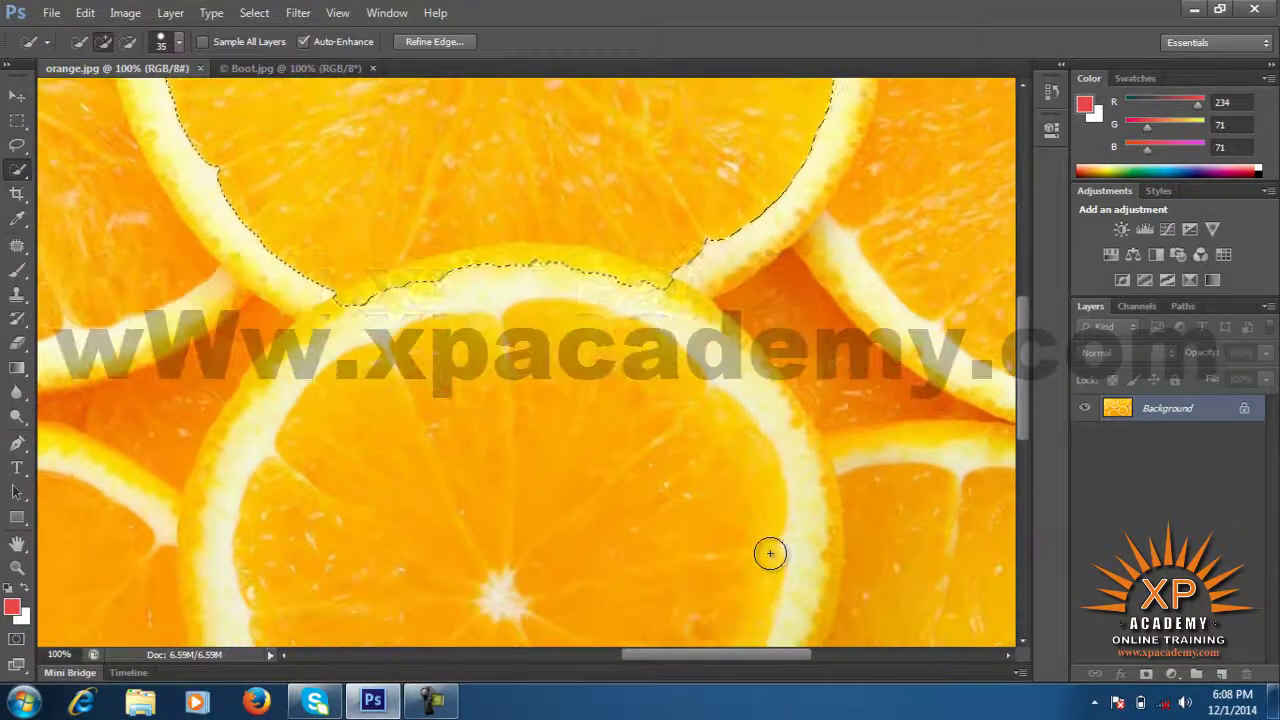
{"action": "scroll", "coordinate": [769, 555], "scroll_direction": "down", "scroll_amount": 1}
{"action": "scroll", "coordinate": [766, 560], "scroll_direction": "down", "scroll_amount": 1}
{"action": "scroll", "coordinate": [766, 571], "scroll_direction": "down", "scroll_amount": 1}
{"action": "scroll", "coordinate": [765, 570], "scroll_direction": "down", "scroll_amount": 1}
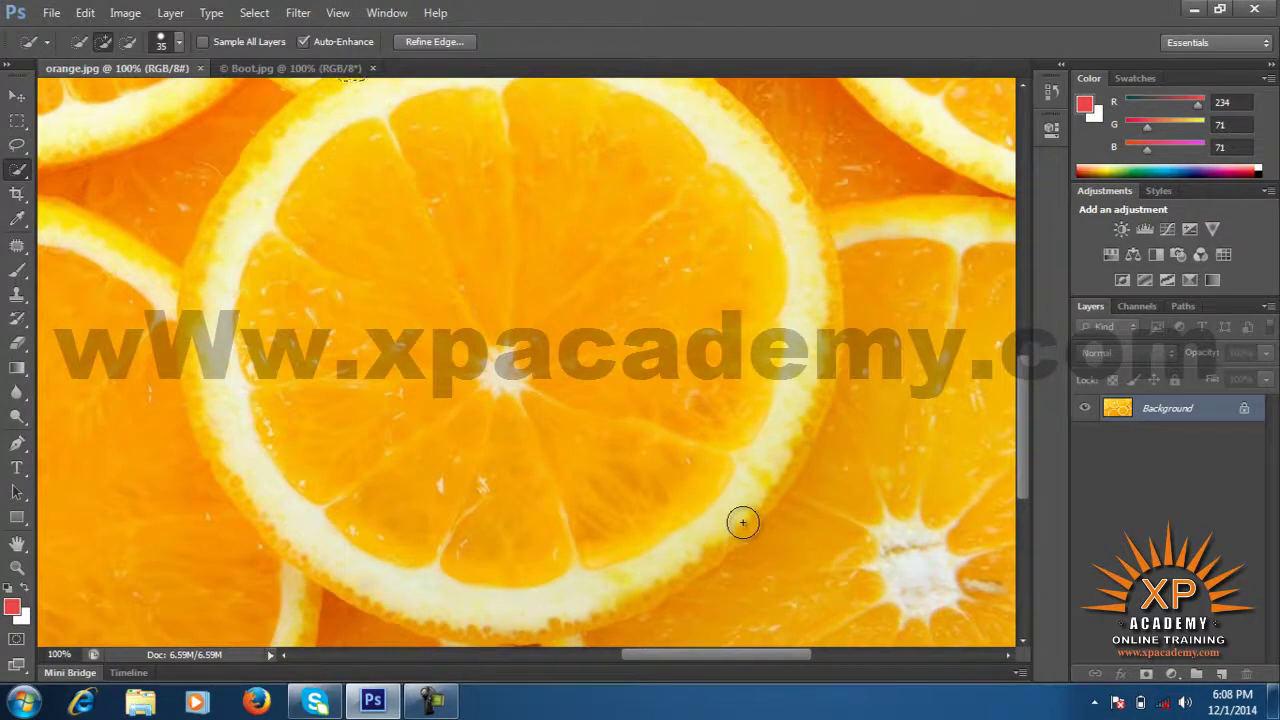
Step: Minimize the Photoshop window to reveal the Windows desktop
{"action": "left_click", "coordinate": [1194, 9]}
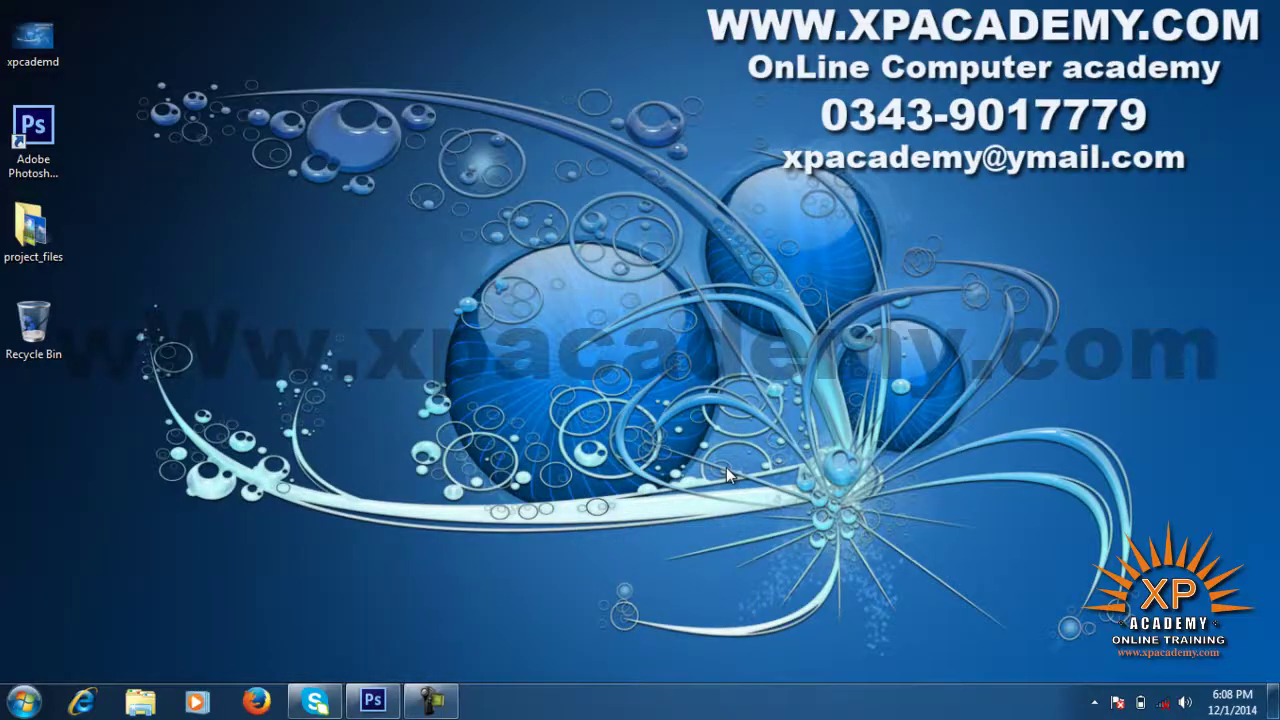